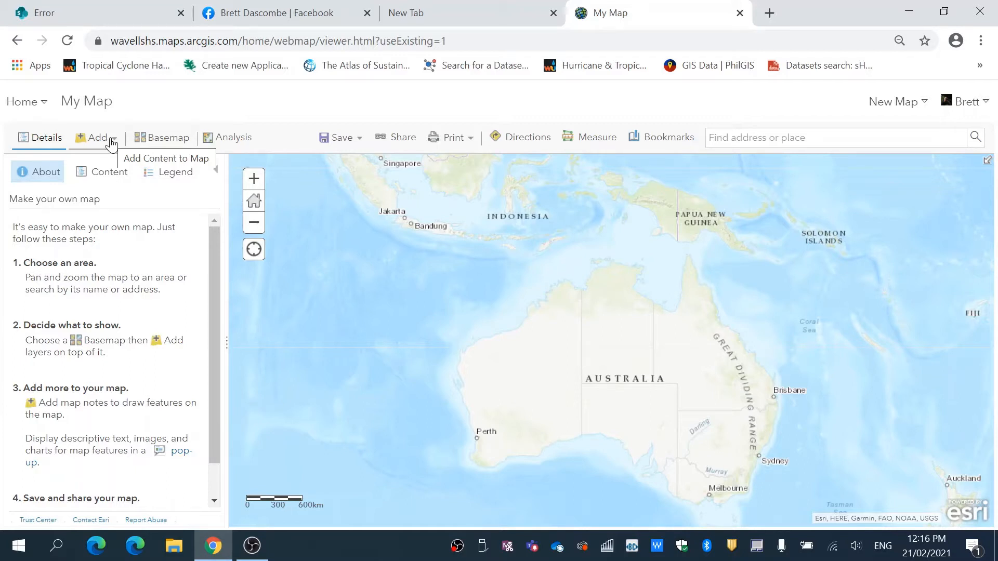
From the content page, start a new feature layer using the Points template in the Build a layer category.
left_click(31, 103)
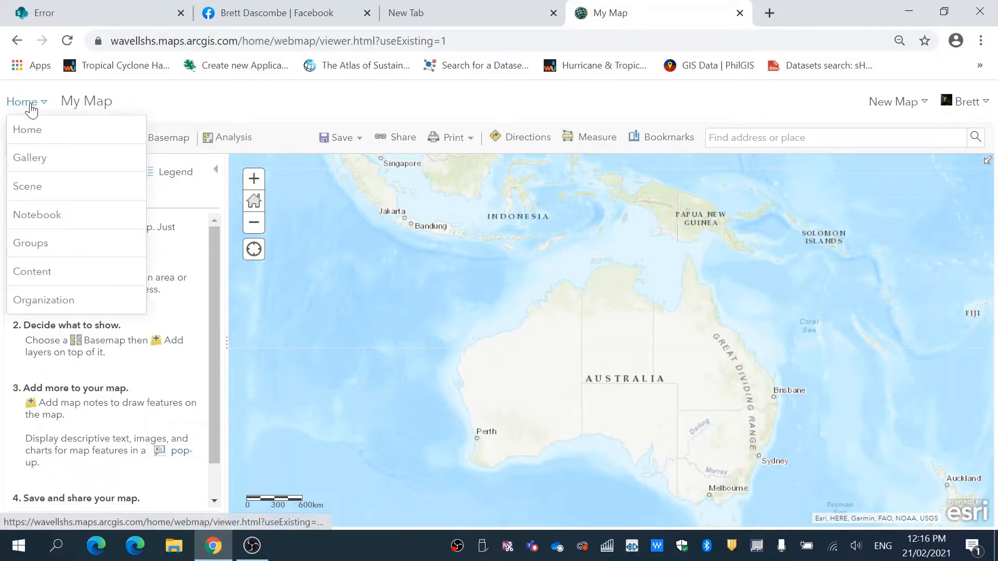
left_click(32, 268)
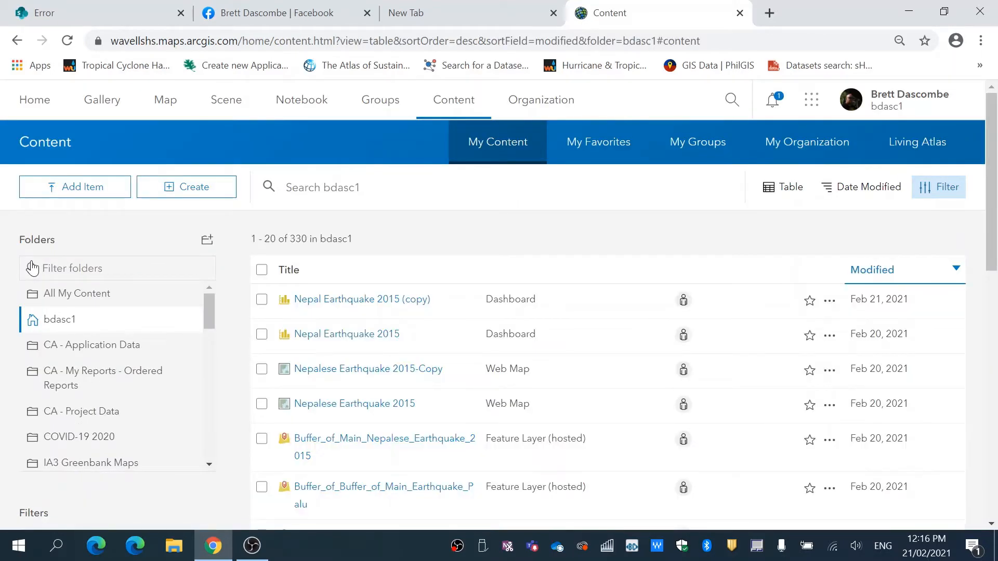
left_click(194, 189)
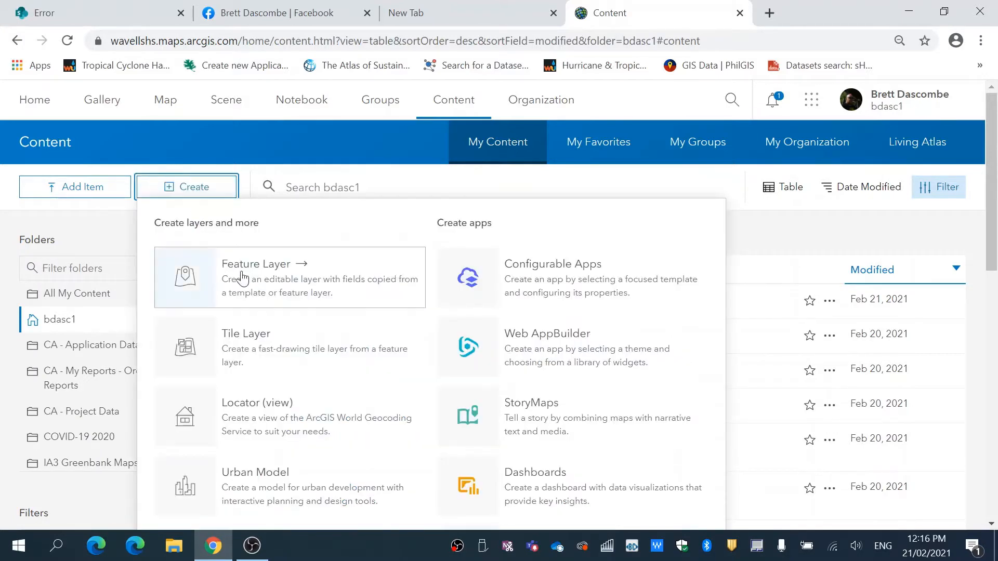
left_click(249, 287)
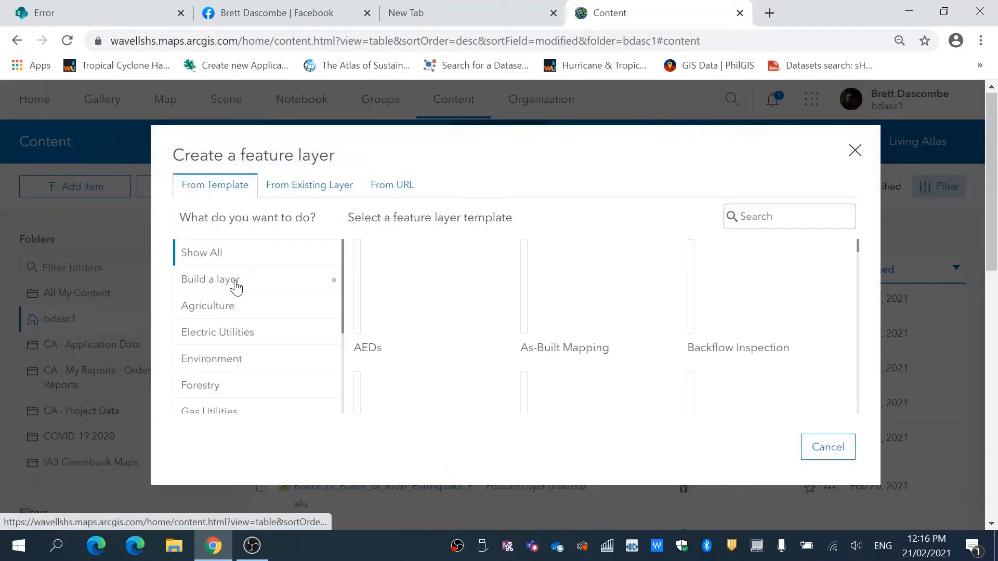
left_click(235, 287)
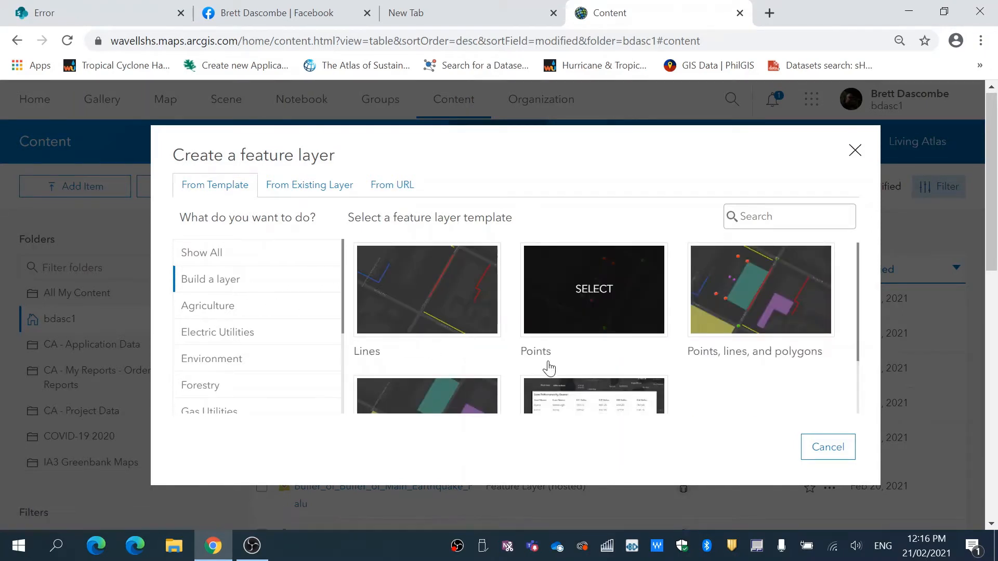
left_click(599, 295)
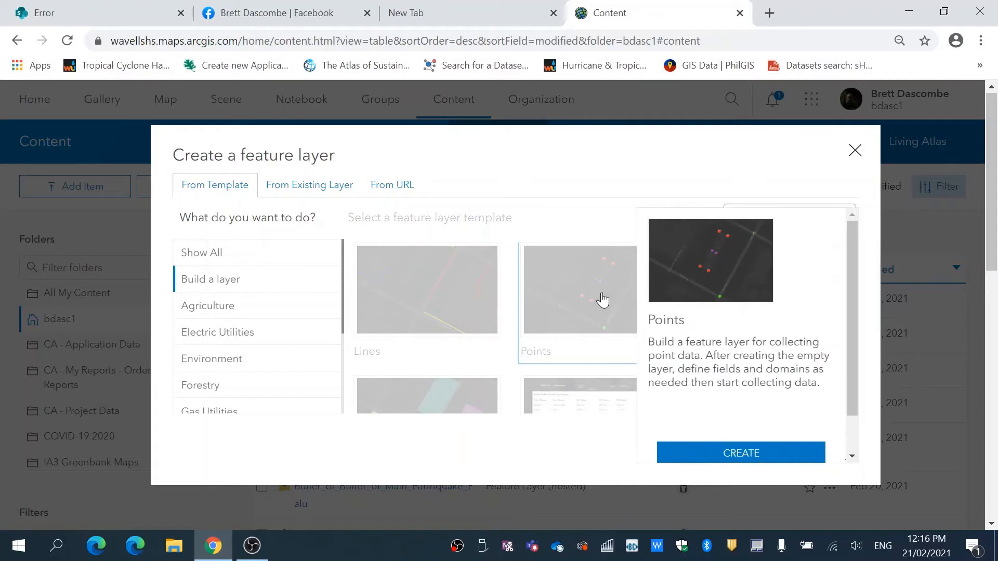
left_click(736, 454)
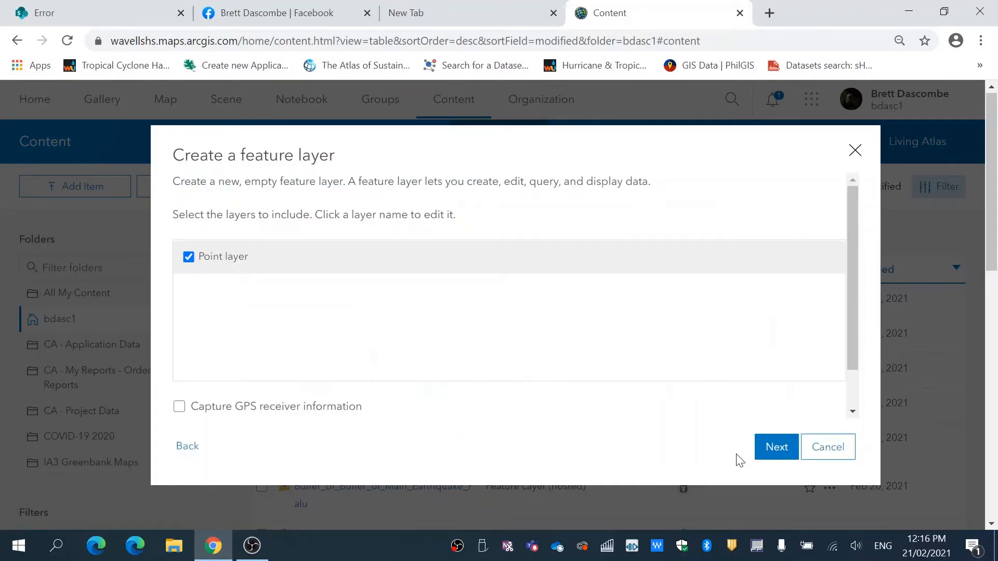
Rename the point layer to Water Quality Field Report 2021 and continue to the layer extent settings.
left_click(248, 256)
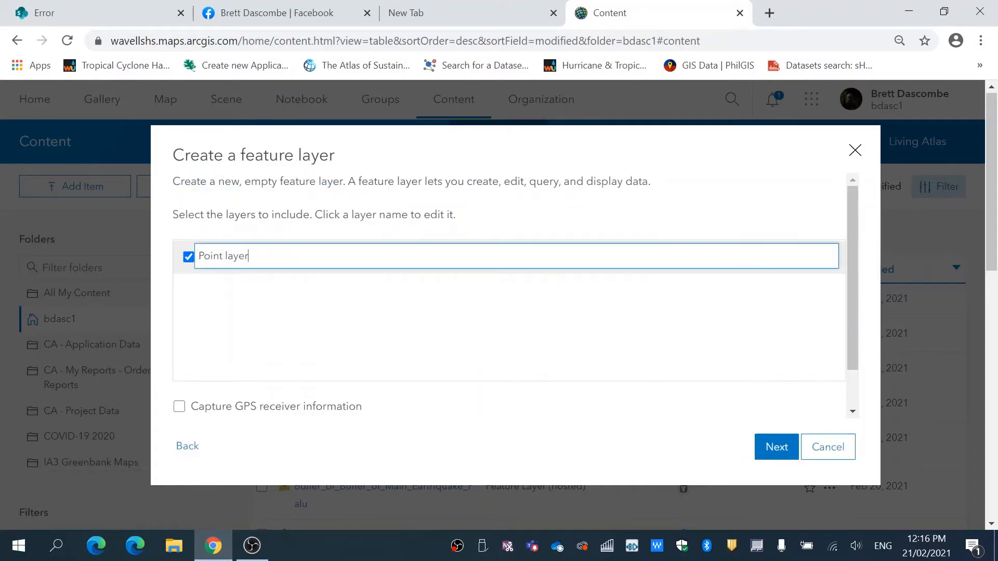
left_click_drag(248, 256, 190, 260)
type("Water Quality ")
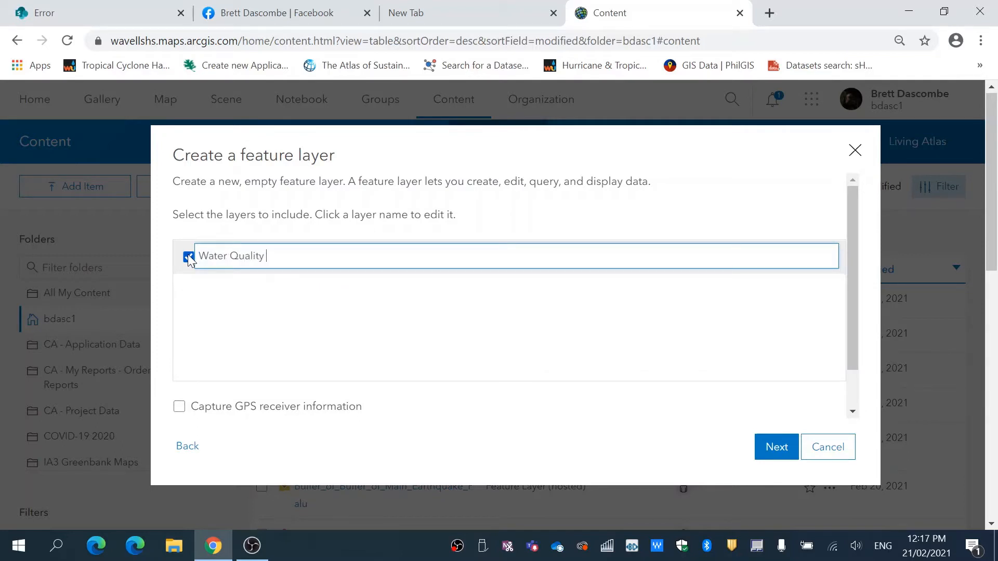
type("Field Report 2021")
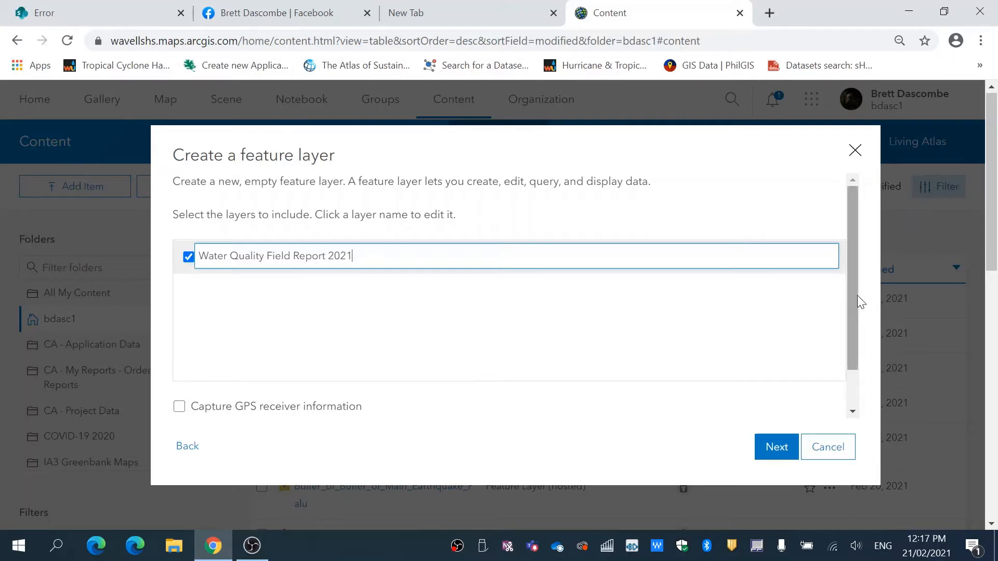
scroll(853, 305, "down", 1)
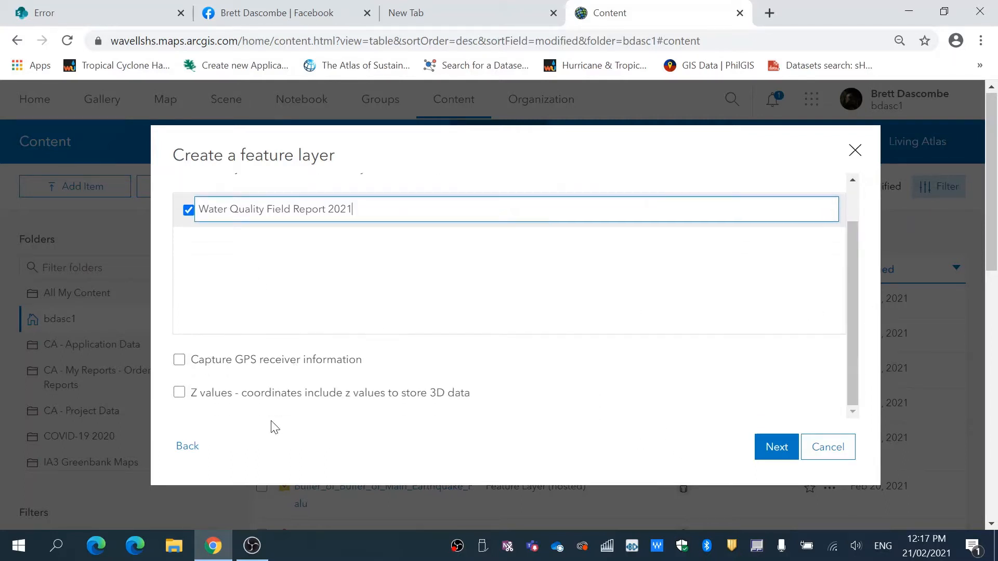
left_click(772, 450)
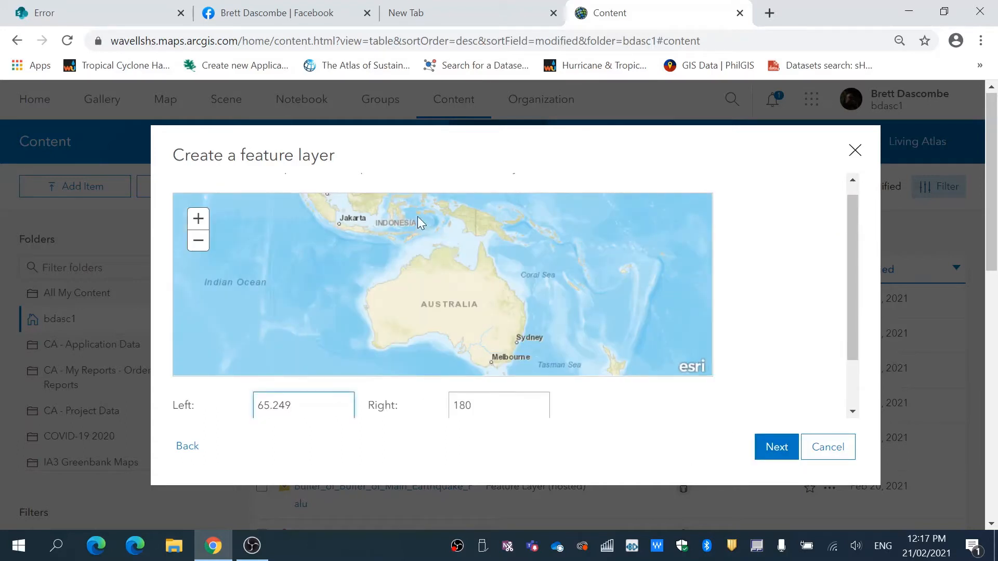
Set the layer's extent to the Point Lookout coast, from about 153.524 to 153.54 longitude, and continue to the item details.
left_click_drag(515, 297, 537, 321)
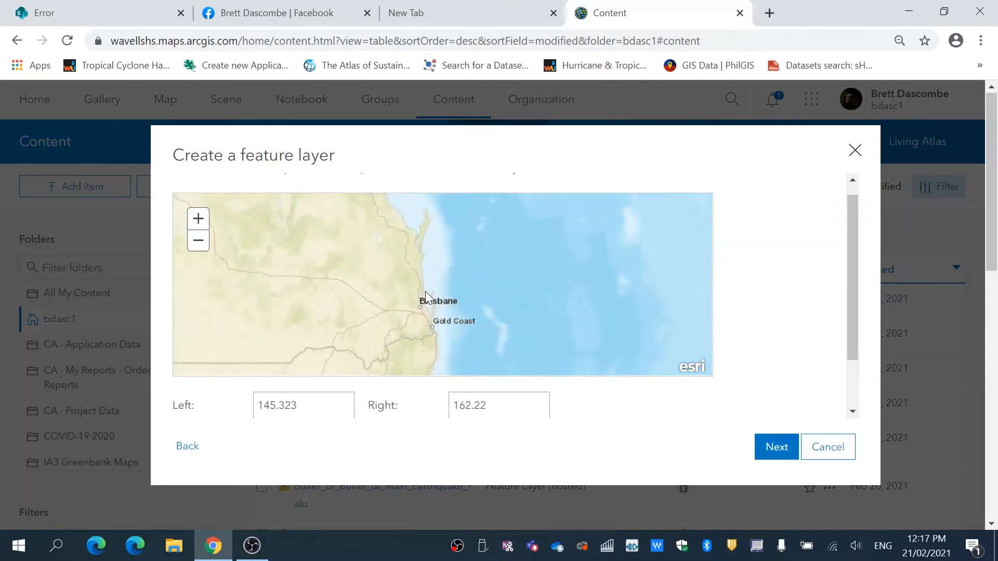
left_click_drag(426, 291, 444, 319)
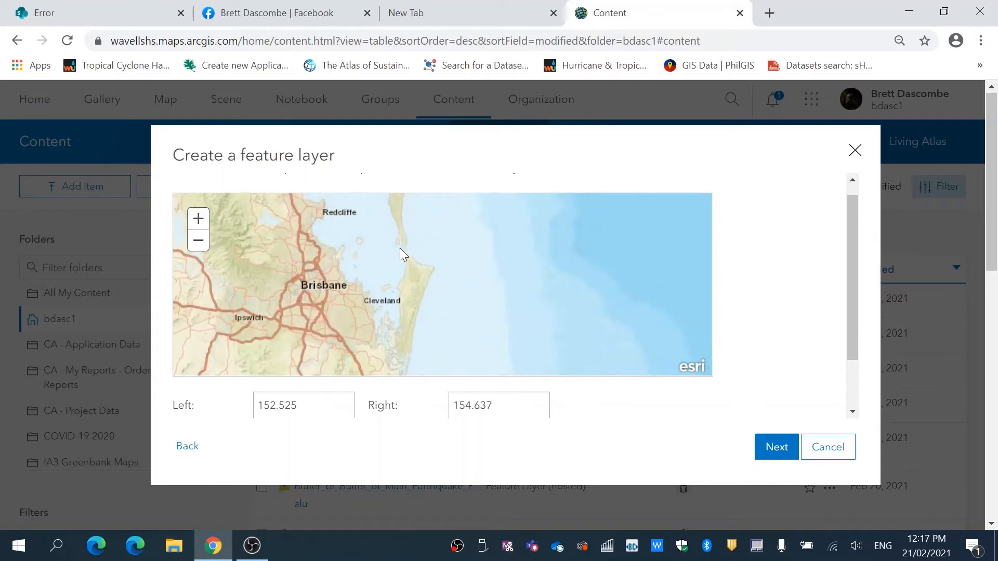
left_click_drag(403, 249, 444, 292)
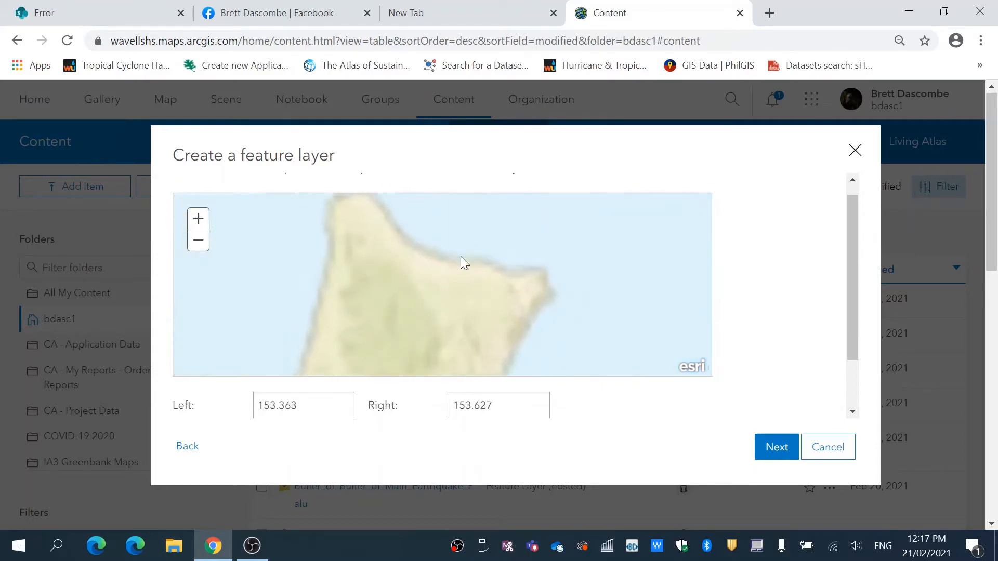
left_click_drag(456, 232, 572, 310)
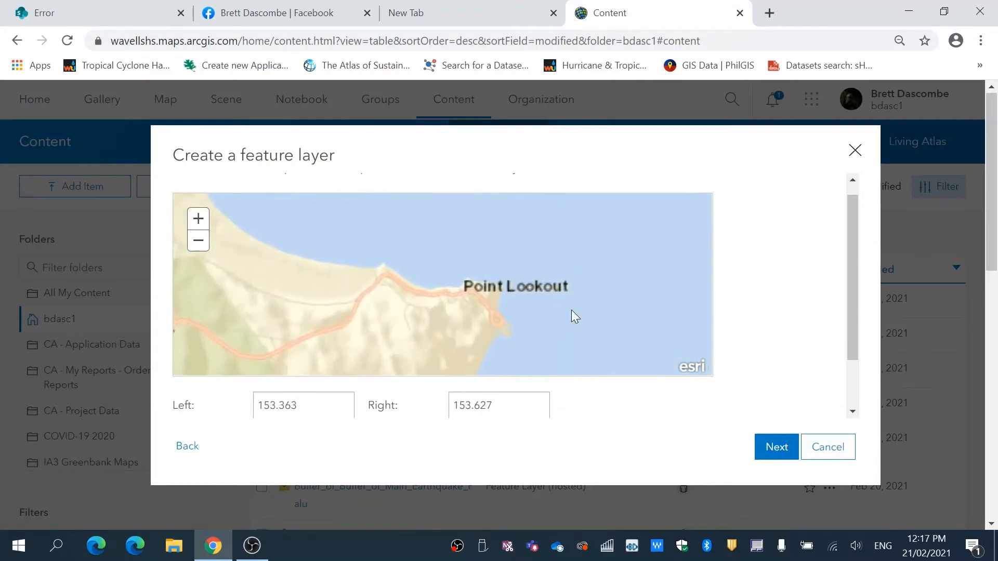
left_click_drag(385, 249, 494, 342)
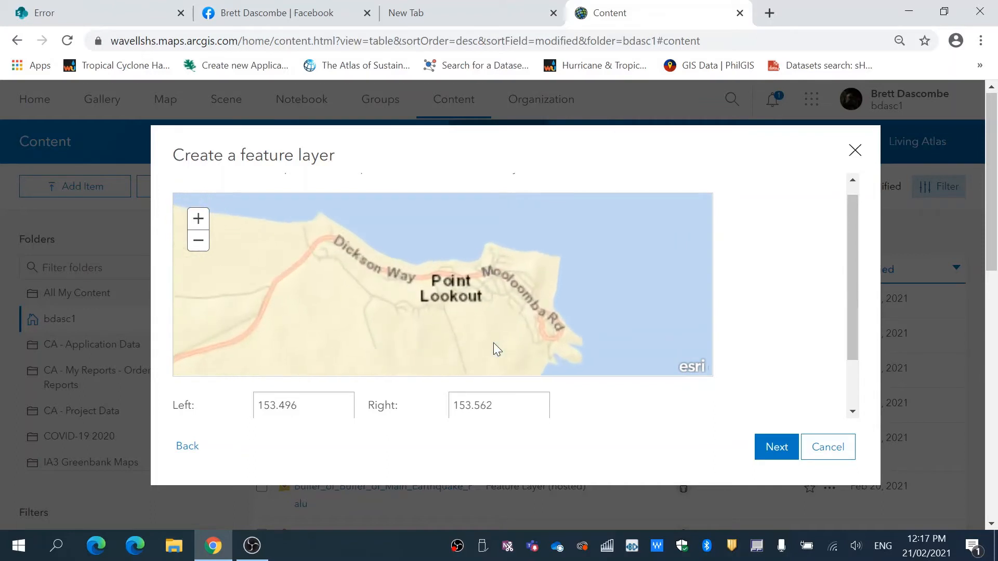
left_click_drag(401, 229, 523, 293)
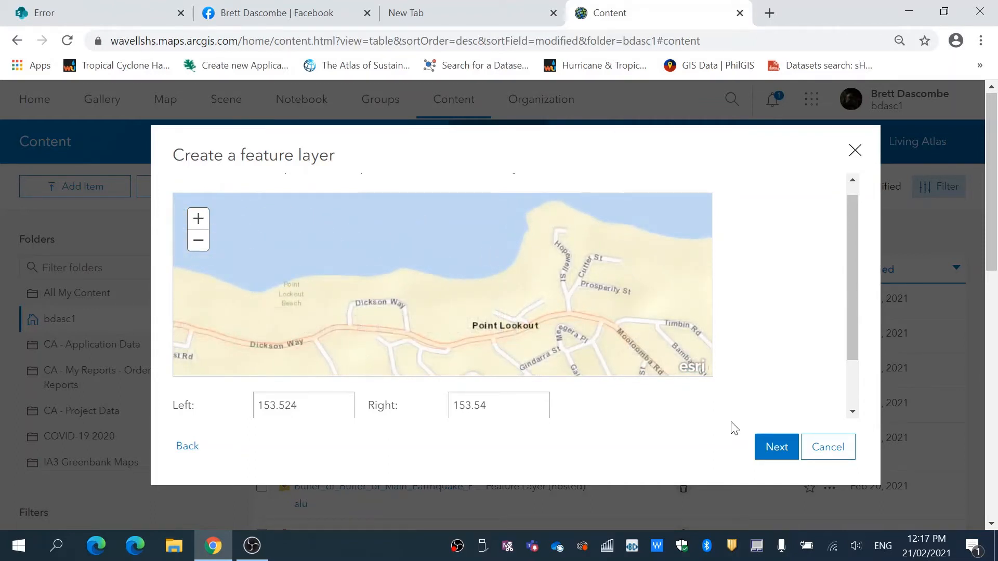
left_click(774, 450)
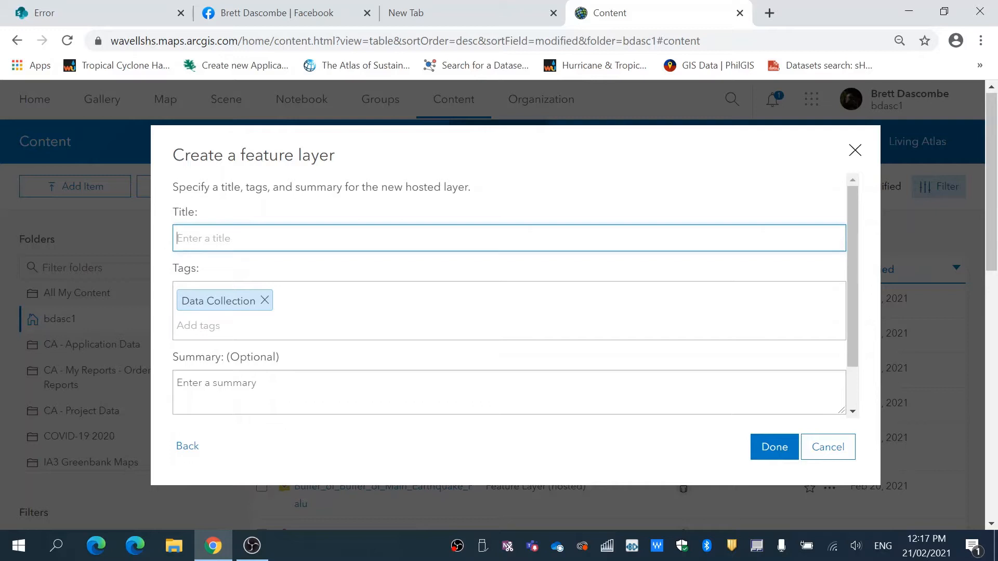
Enter Water quality for Field Report 2021 as the title of the hosted layer.
type("Water qu")
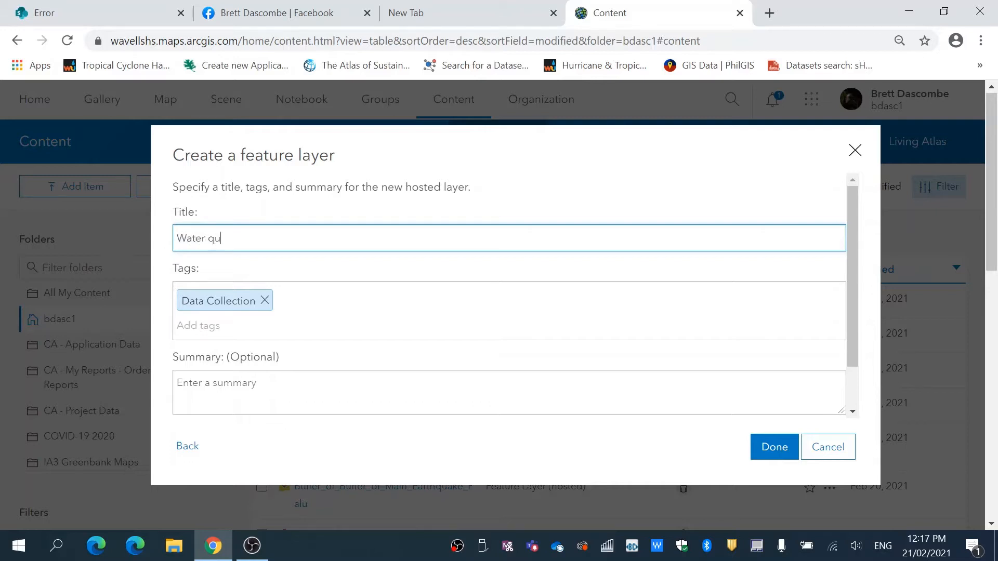
type("ality for Fie")
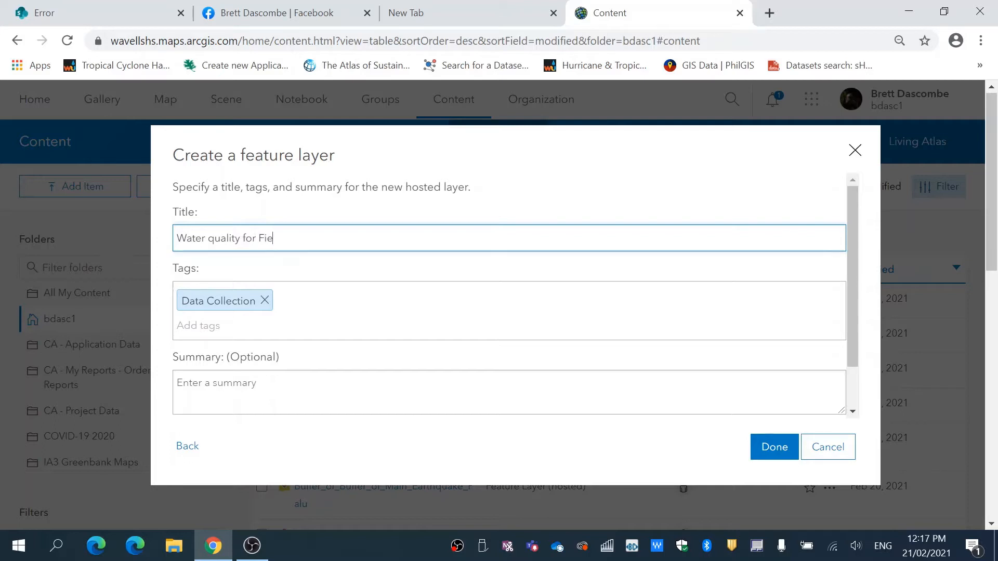
type("ld Report")
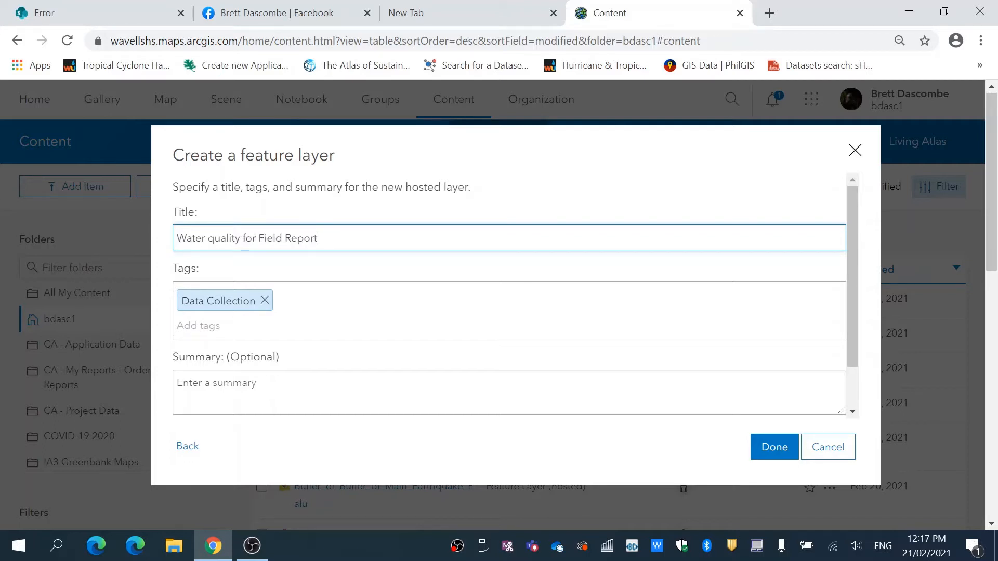
type(" 2021")
Add the existing tag Cylinder Beach to the new layer's tags.
key("Tab")
type("Cylinde")
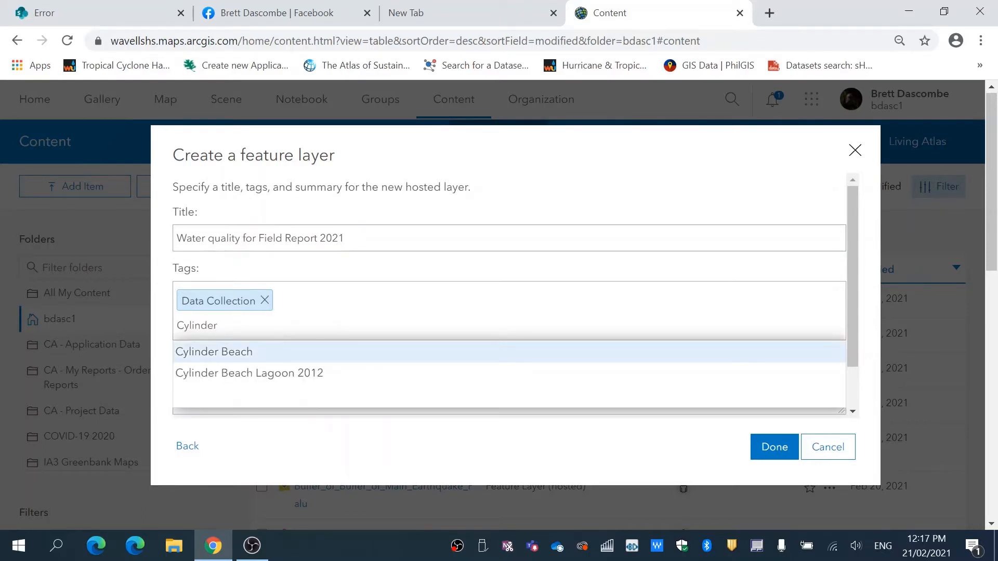
type("r")
left_click(252, 358)
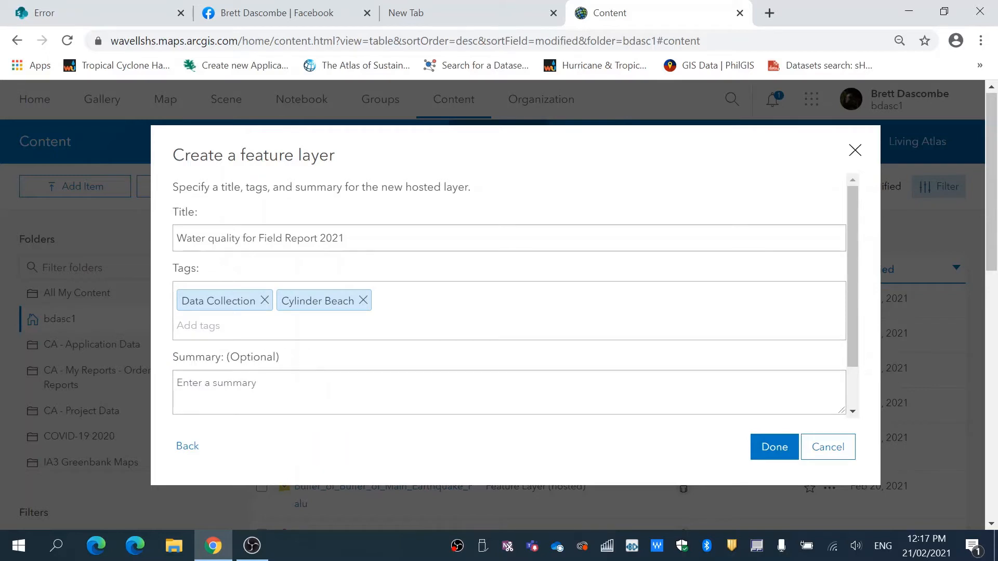
type("C")
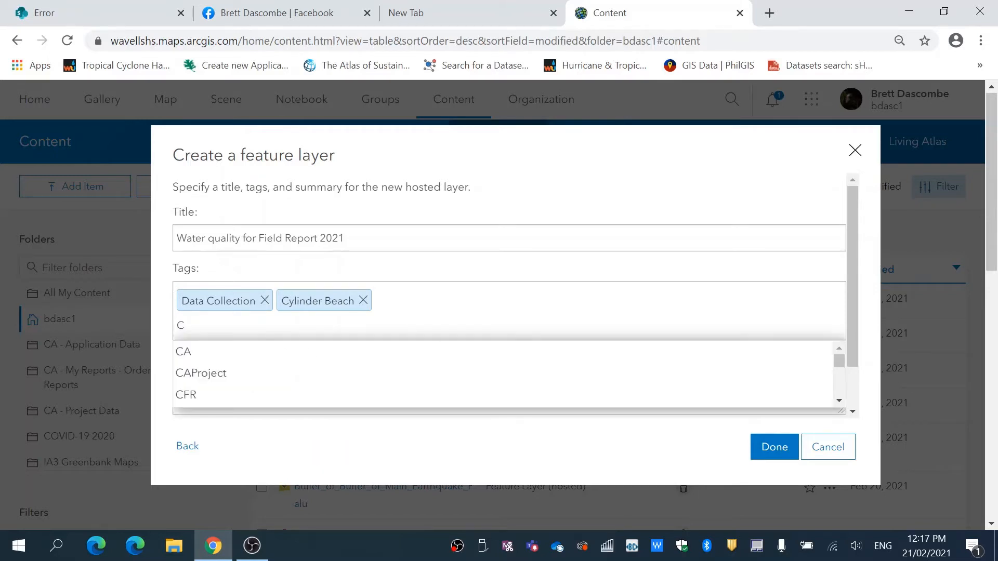
type("yli")
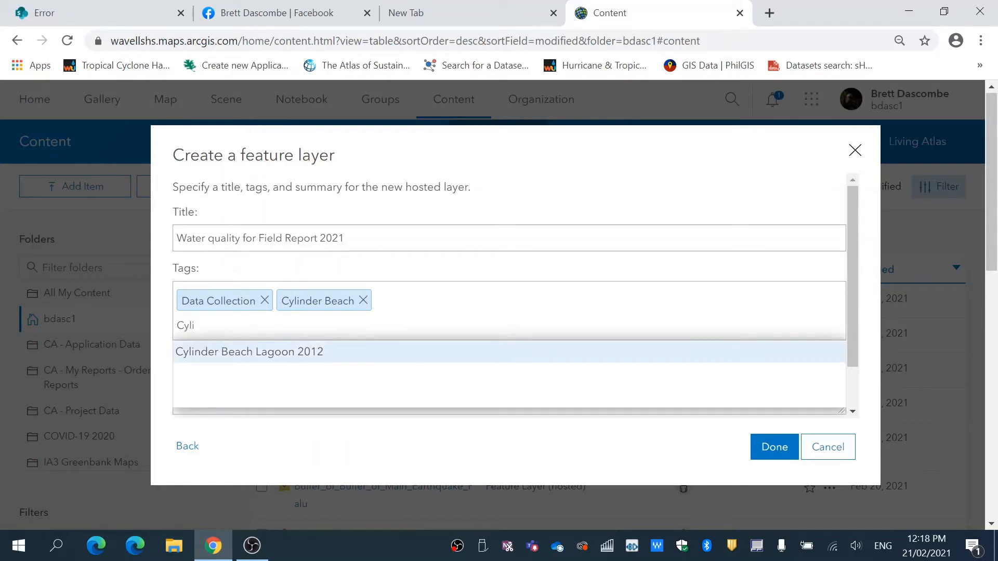
left_click(281, 354)
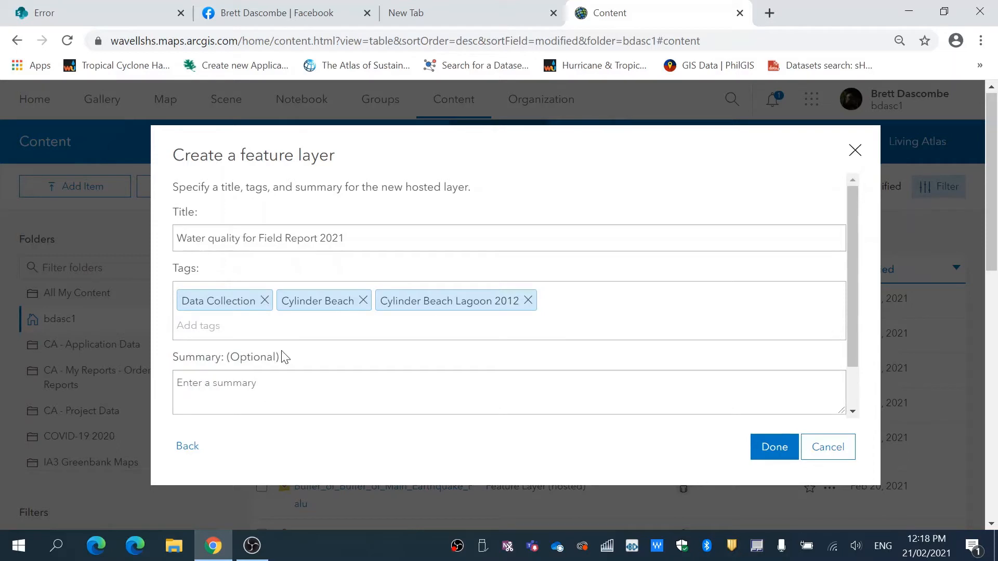
left_click(527, 300)
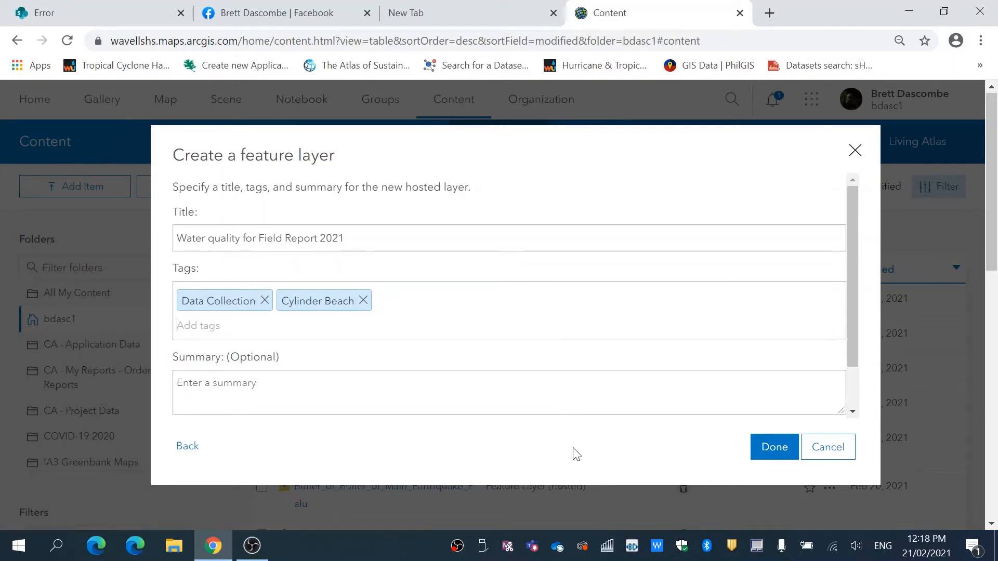
Finish creating the feature layer and display the list of fields in its data.
left_click(771, 460)
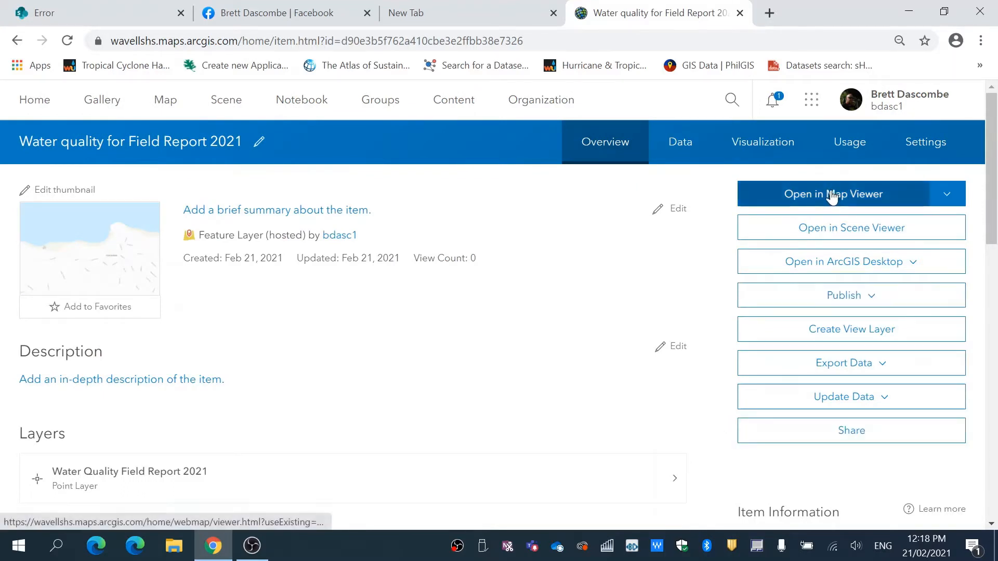
left_click(680, 148)
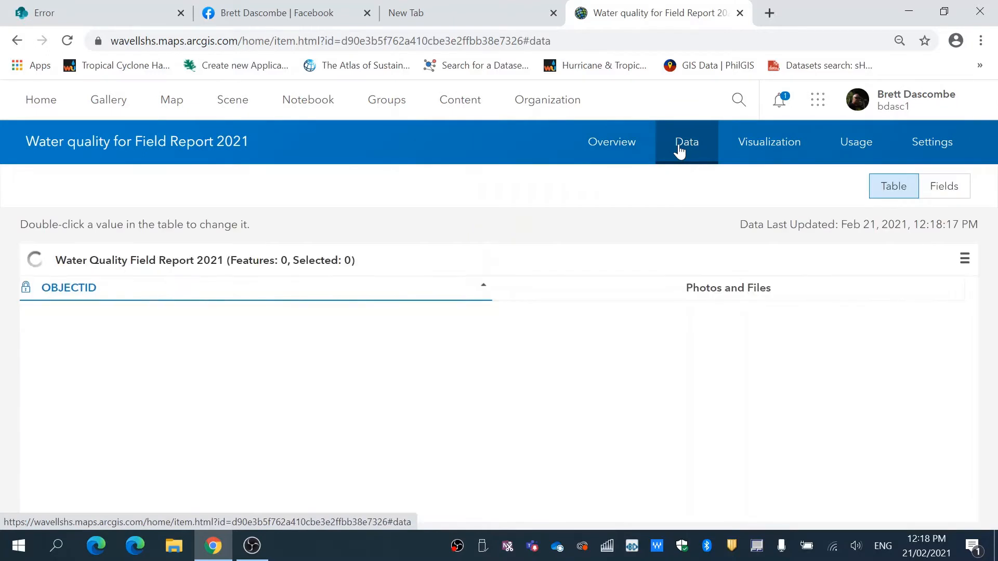
left_click(949, 190)
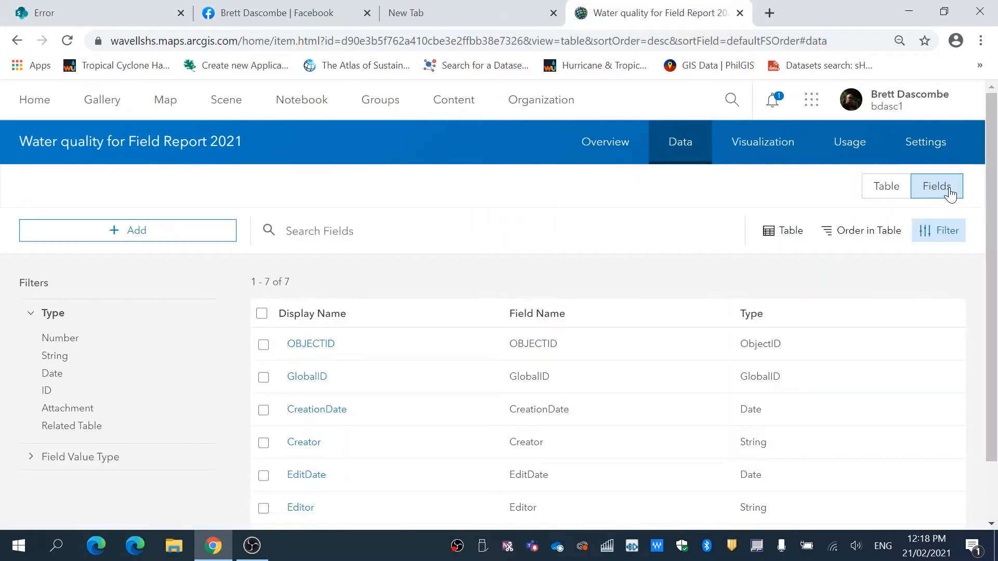
Add a String field with field name Site_Location and display name Site Location to the layer.
left_click(114, 234)
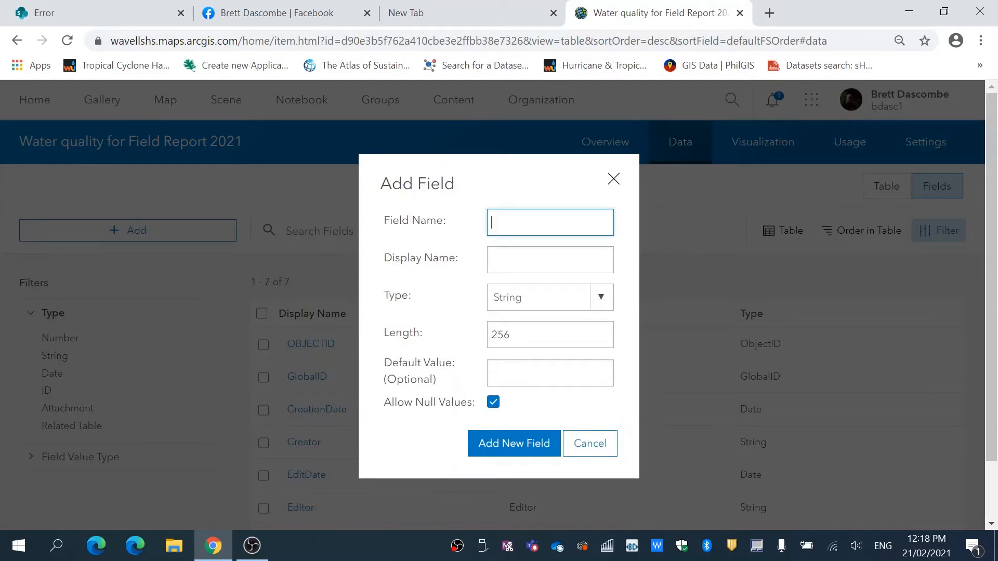
type("Site_ Locaation")
key("Tab")
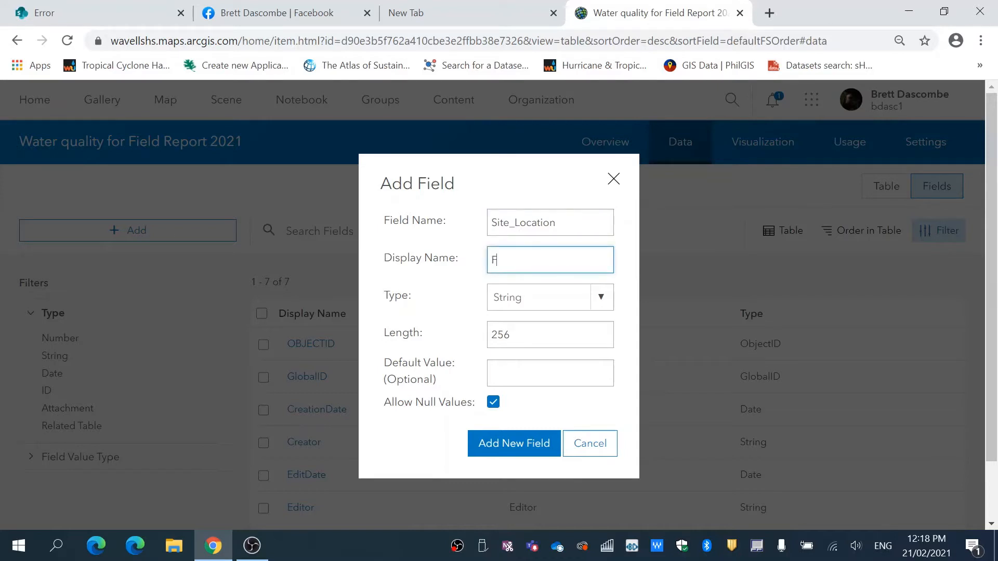
type("Site Location")
left_click(597, 300)
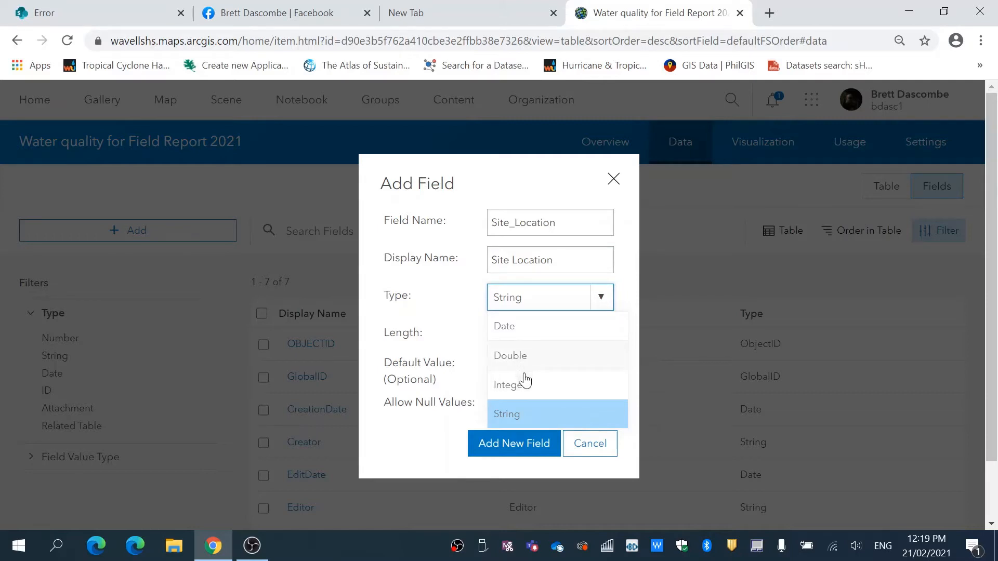
left_click(524, 419)
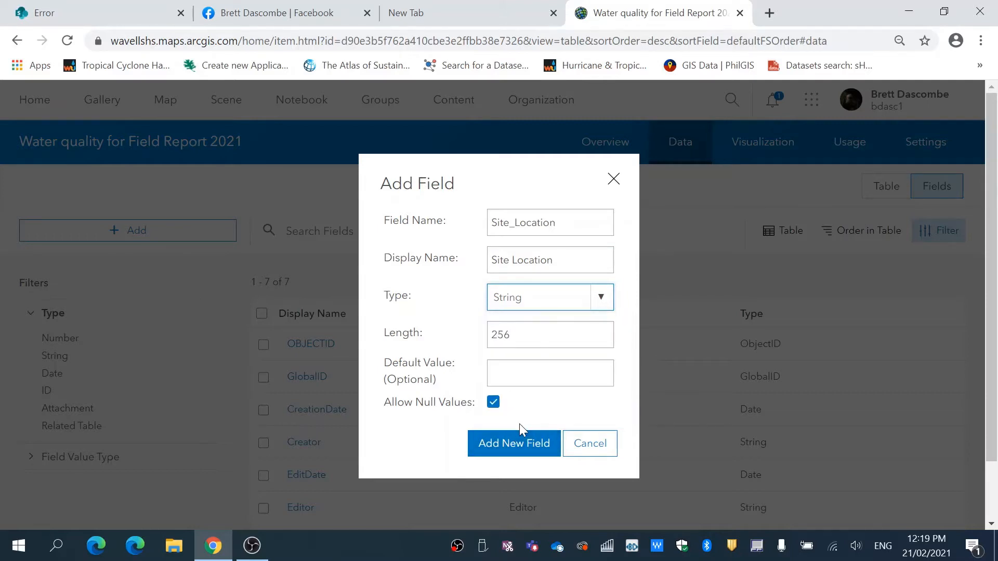
left_click(519, 434)
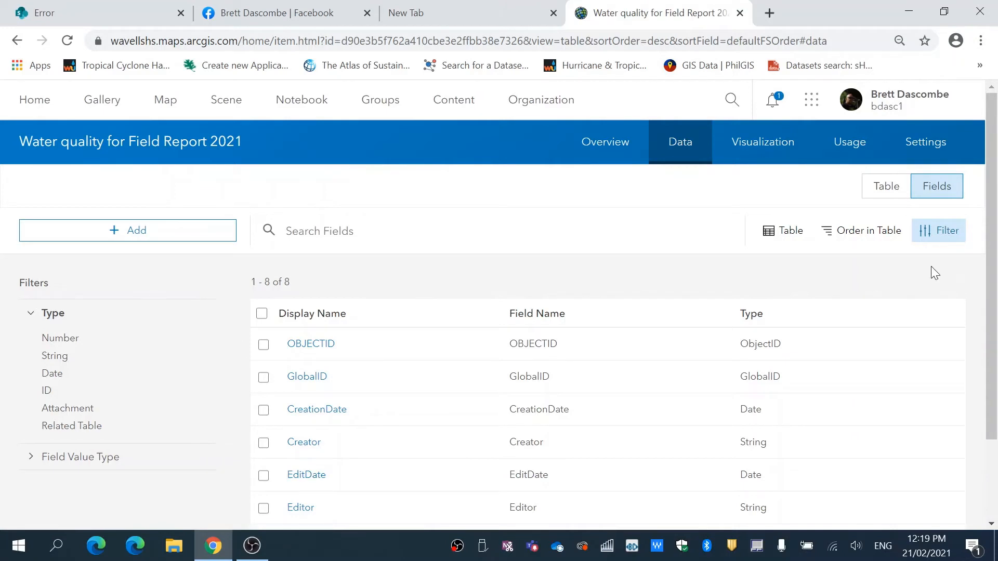
Create a list of values for the Site Location field, beginning with label Site 1 and code 0.
scroll(992, 239, "down", 2)
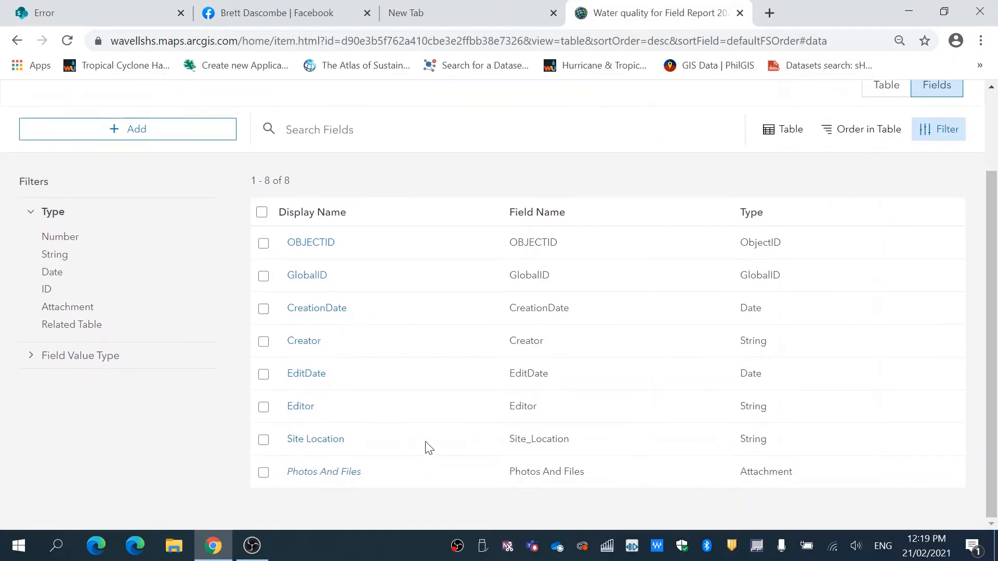
left_click(318, 443)
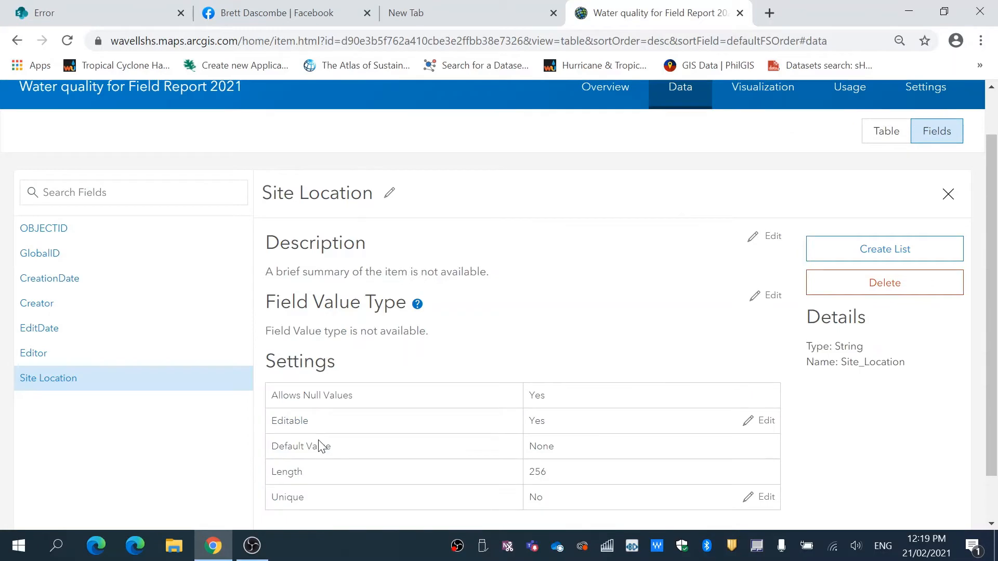
left_click(877, 251)
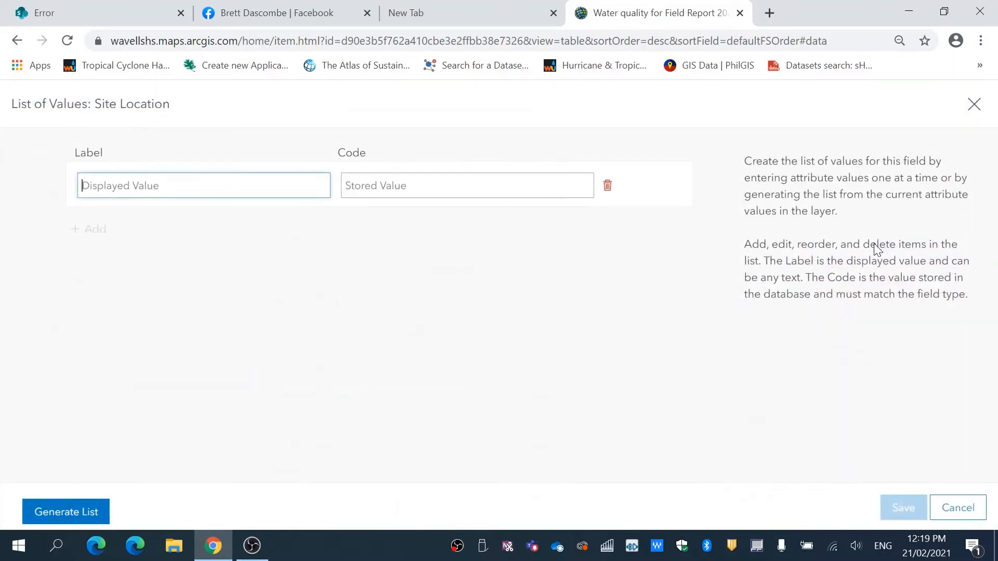
type("Site 1")
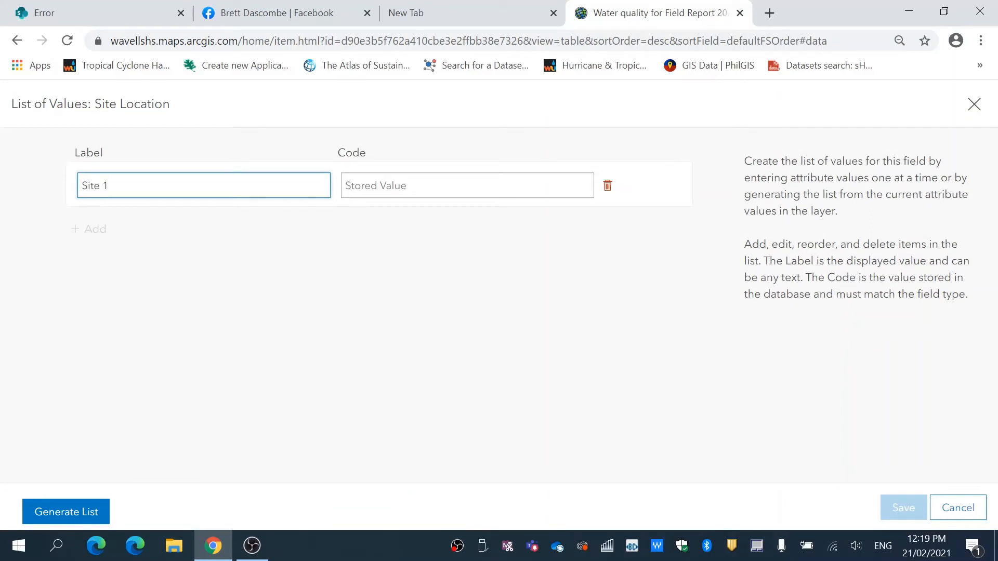
key("Tab")
type("0")
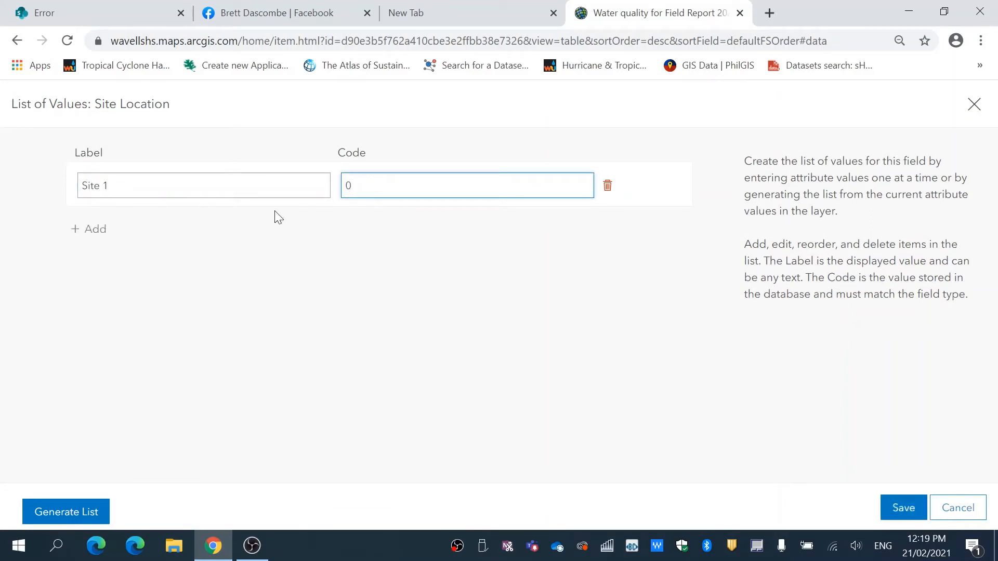
Add Site 2 with code 1 and Site 3 with code 2 to the Site Location value list.
left_click(89, 229)
type("Si")
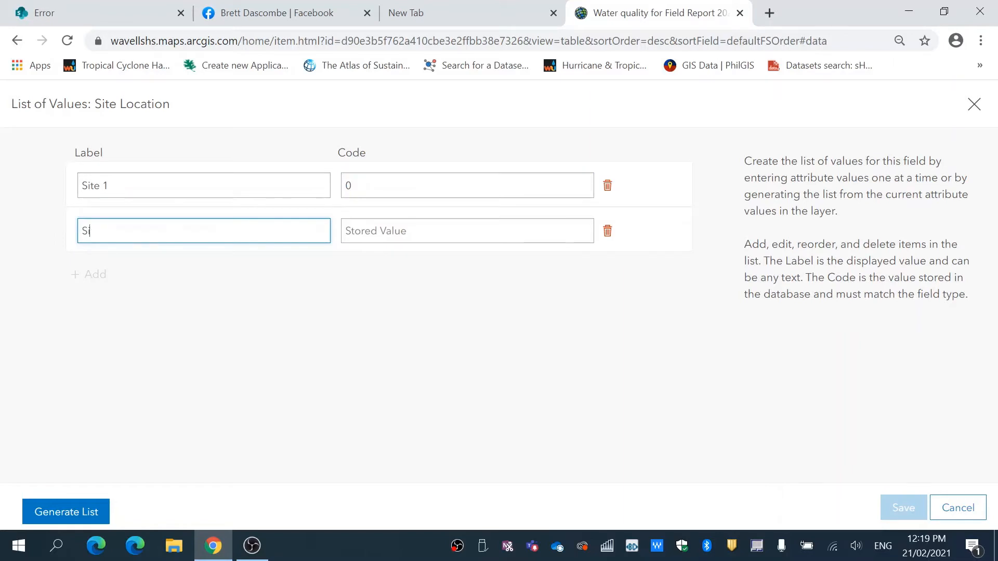
type("te 2")
key("Tab")
type("1")
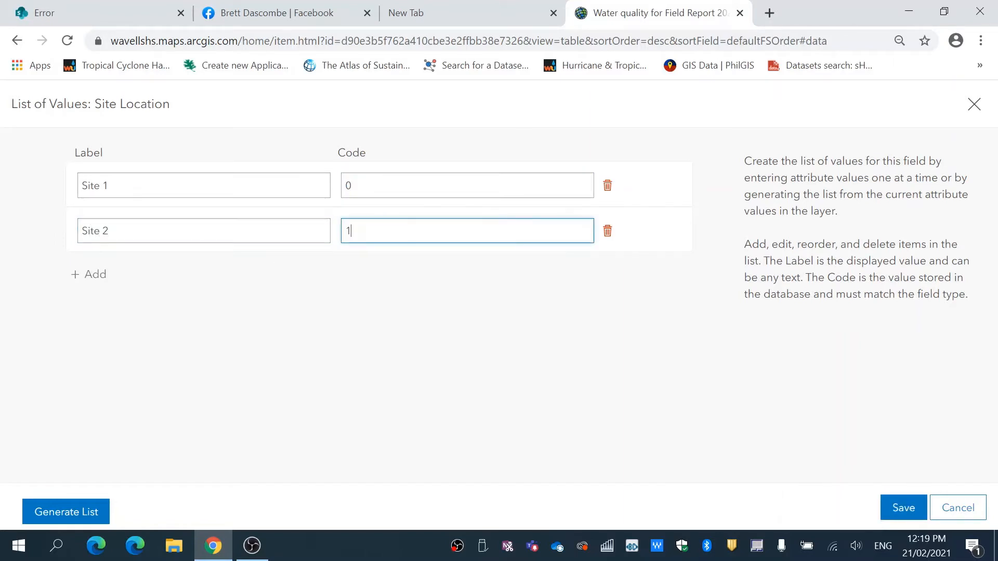
left_click(95, 276)
type("Site")
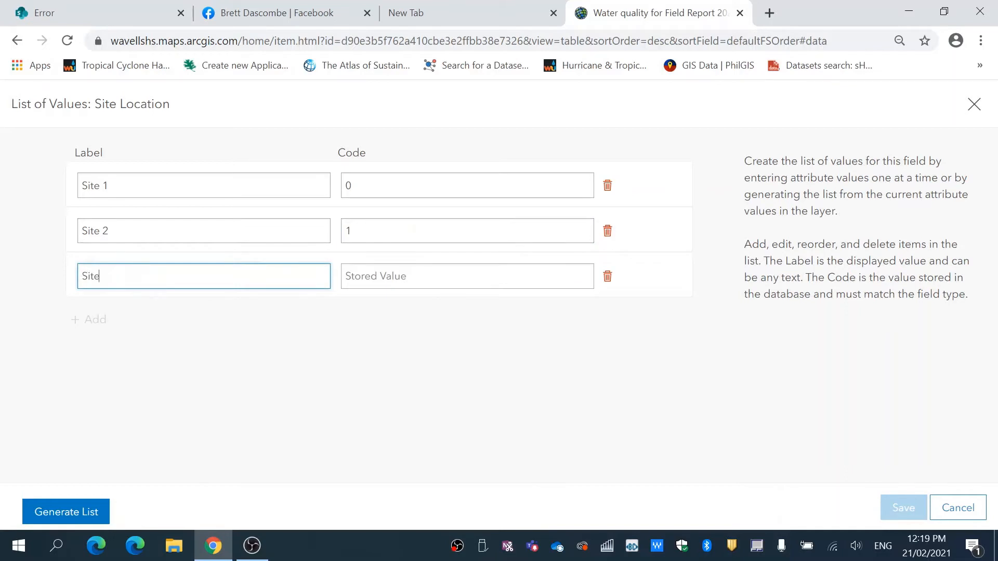
type("3")
key("Tab")
type("2")
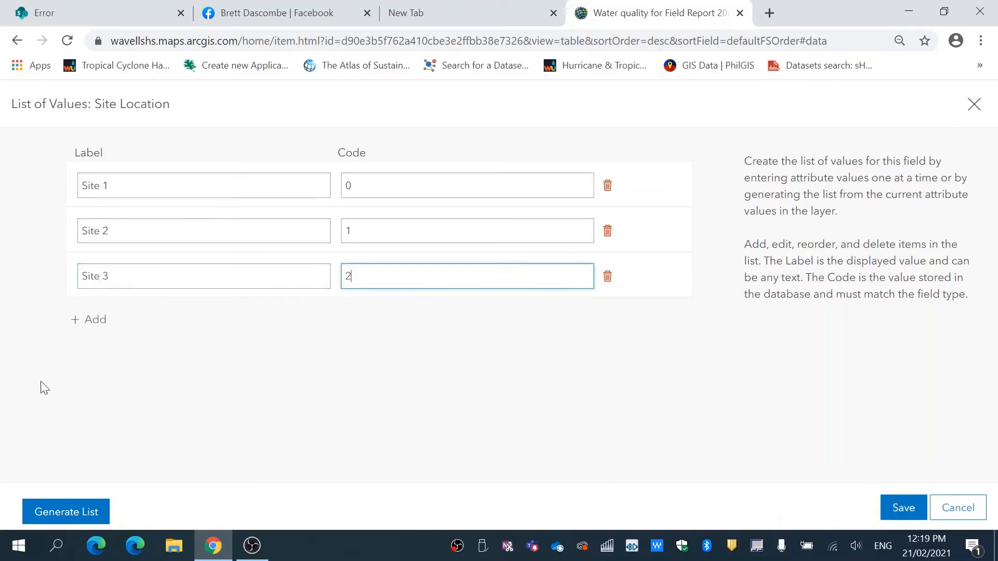
Add Site 4 with code 3 and Site 5 with code 4, then save the value list and return to all fields.
left_click(87, 319)
type("S")
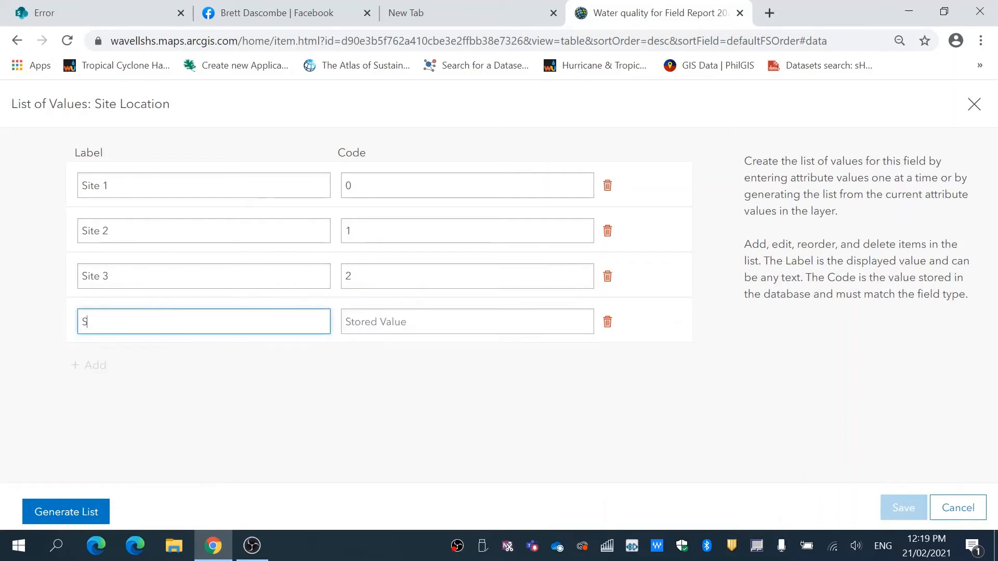
type("ite 4")
key("Tab")
type("3")
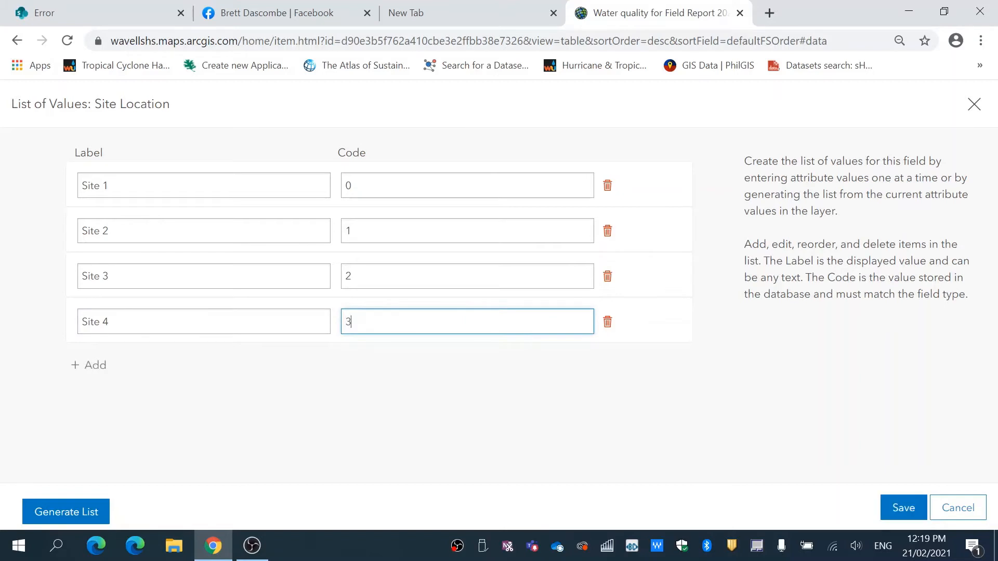
left_click(119, 364)
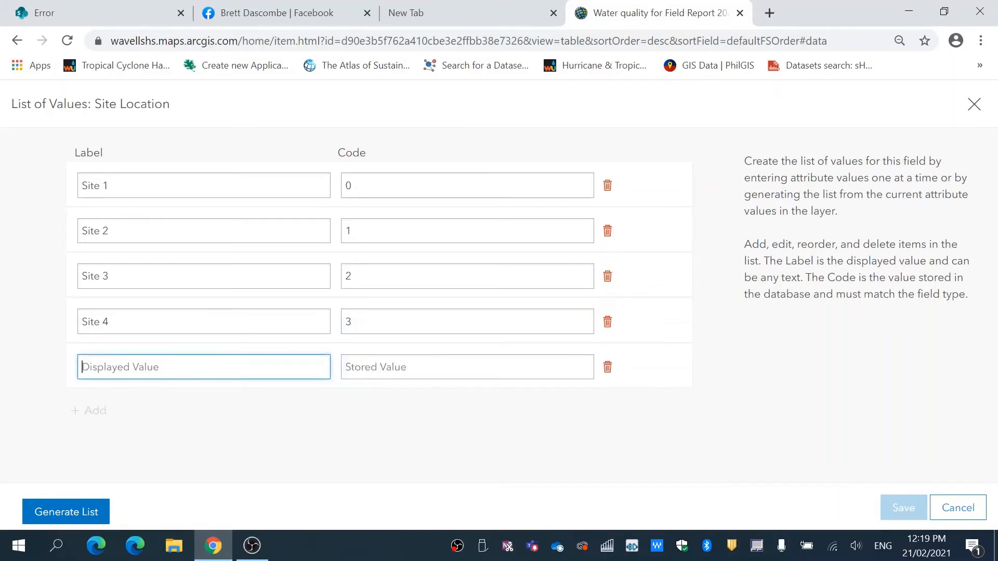
type("Site 5")
key("Tab")
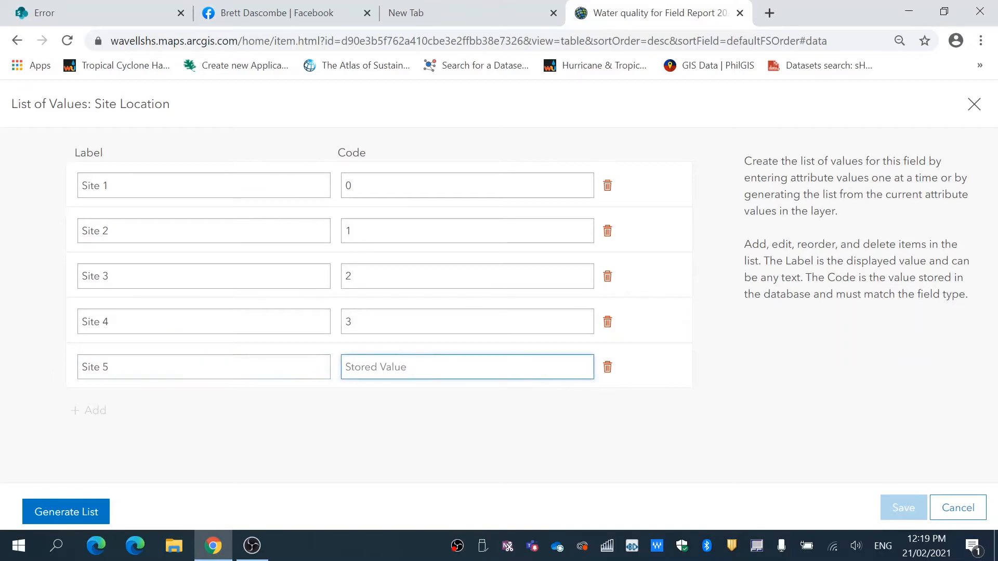
type("4")
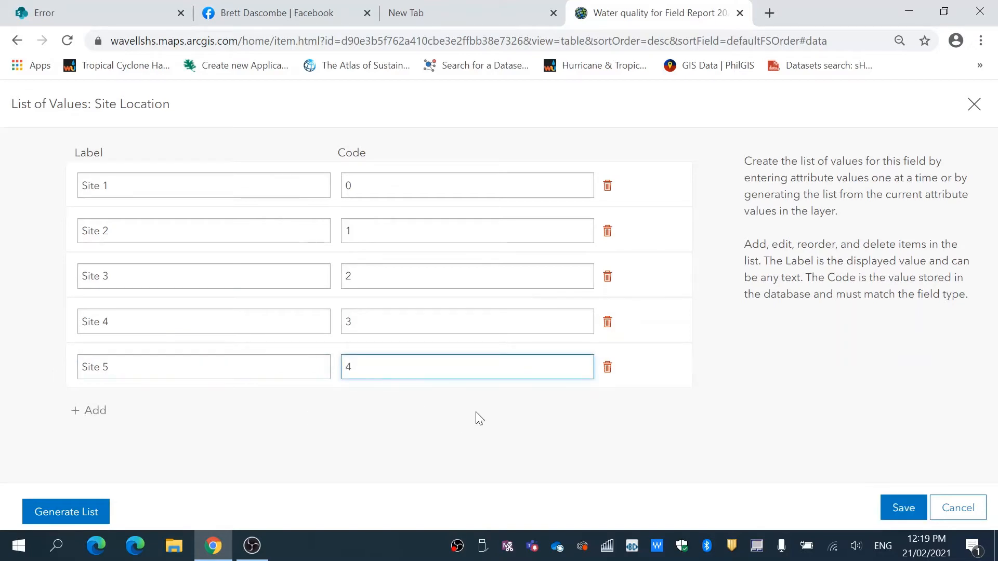
left_click(902, 516)
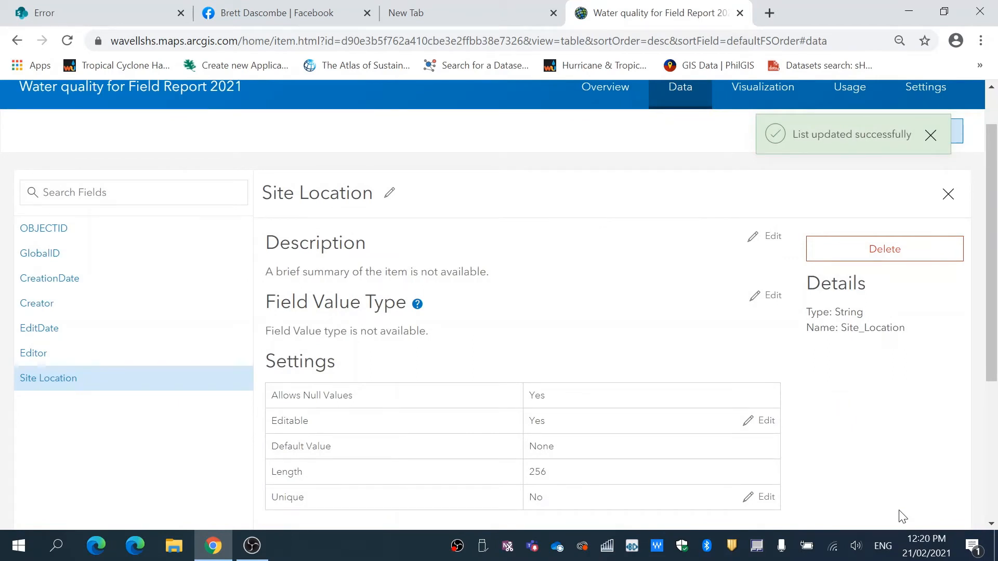
left_click(949, 196)
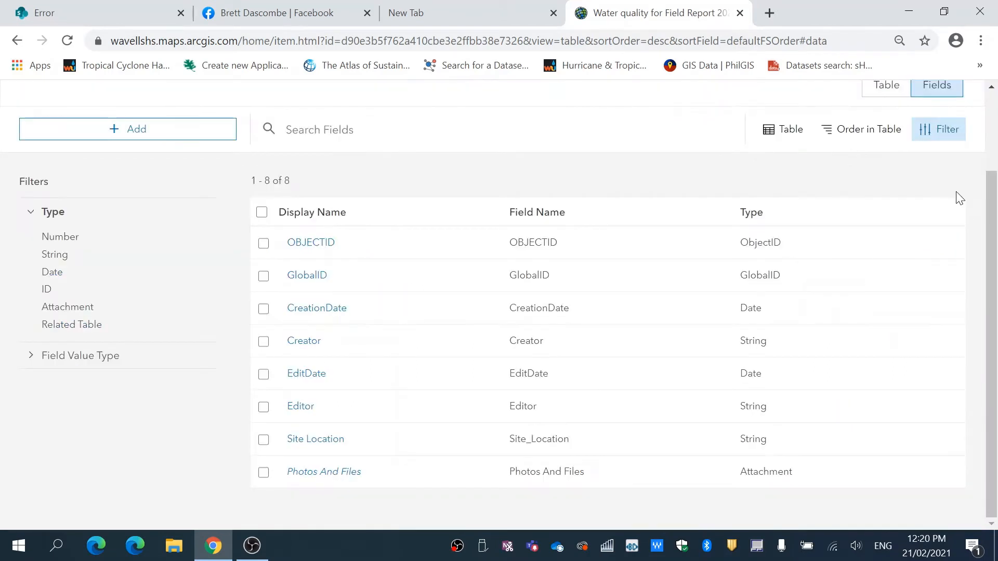
Add a field of type Double with pH as both its field name and display name.
left_click(120, 131)
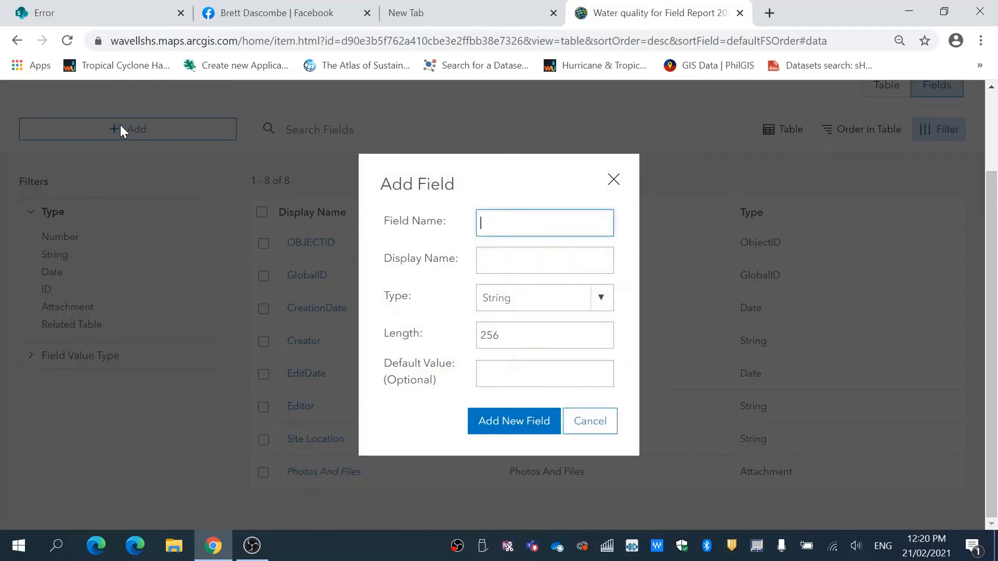
type("p")
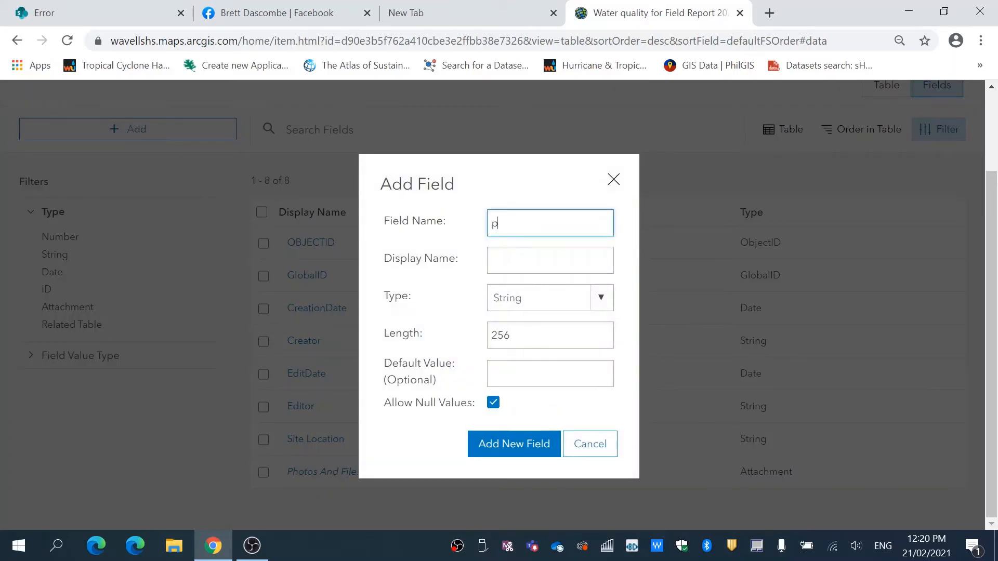
type("H")
key("Tab")
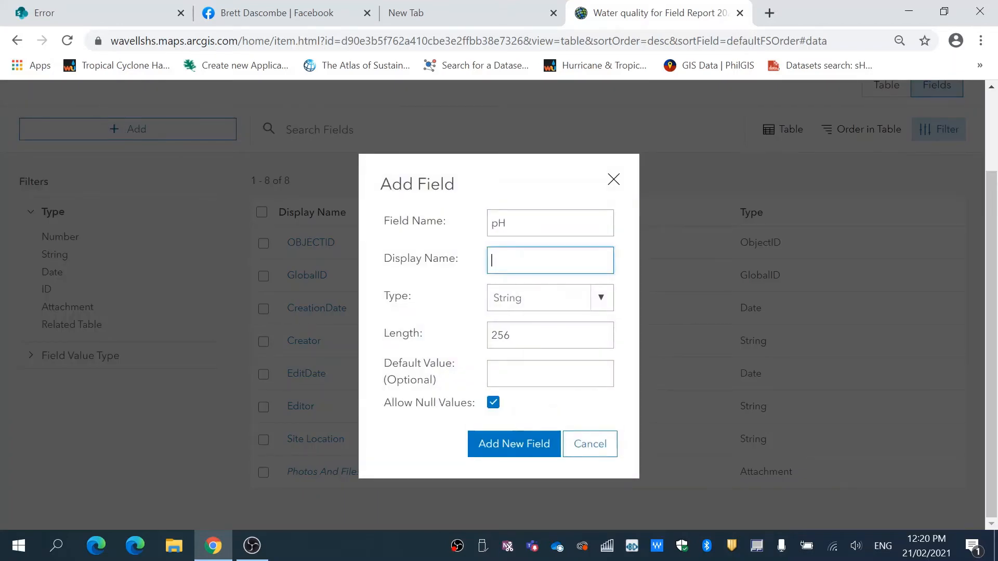
type("pH")
left_click(601, 299)
left_click(605, 305)
left_click(605, 306)
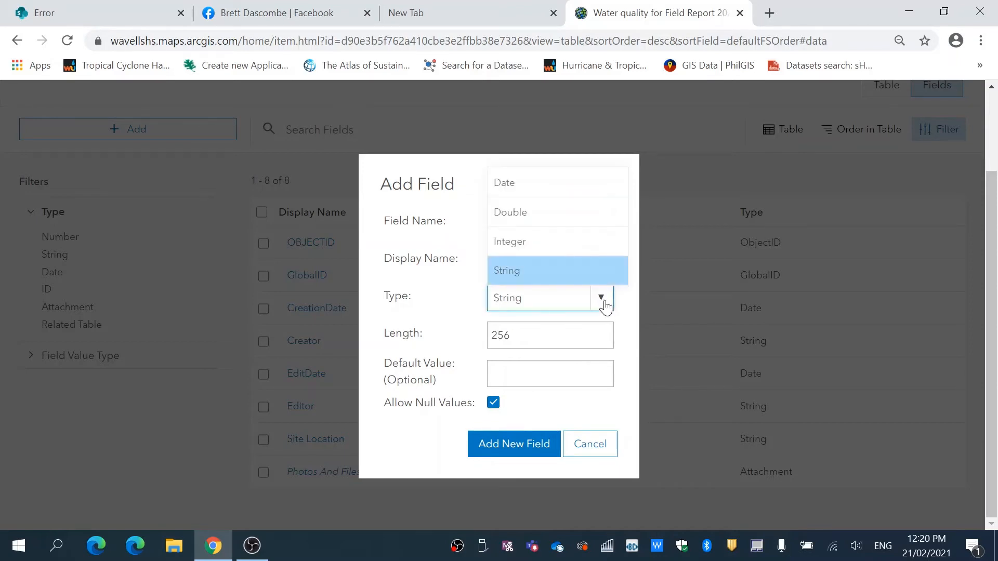
left_click(560, 214)
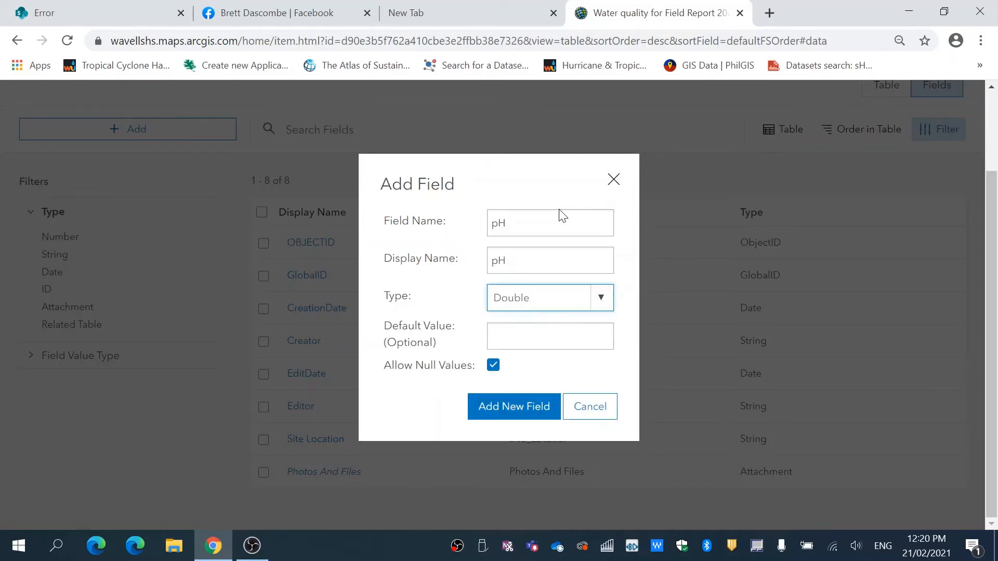
left_click(511, 410)
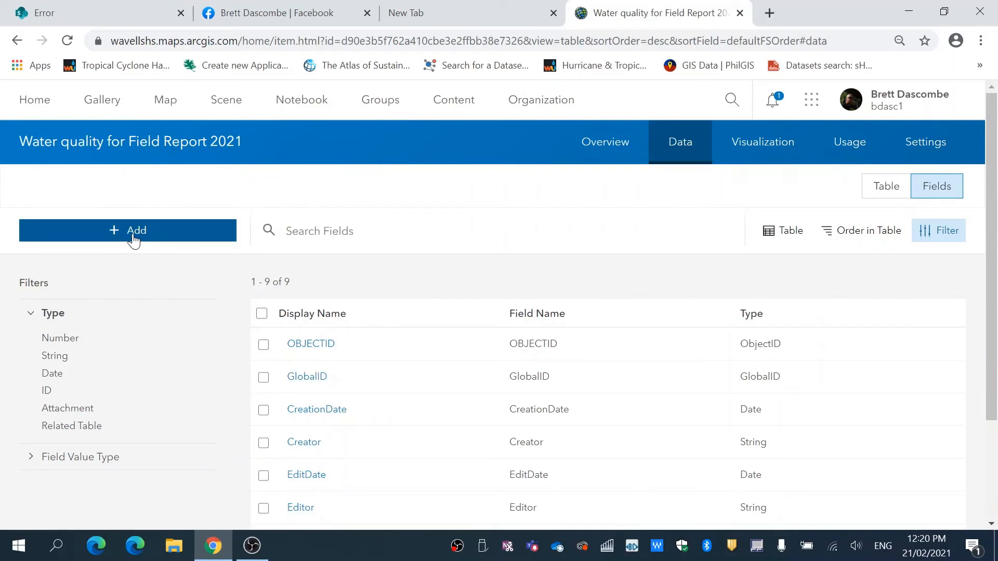
Add a Double field with field name WaterTemperature and display name Water Temperature.
left_click(134, 236)
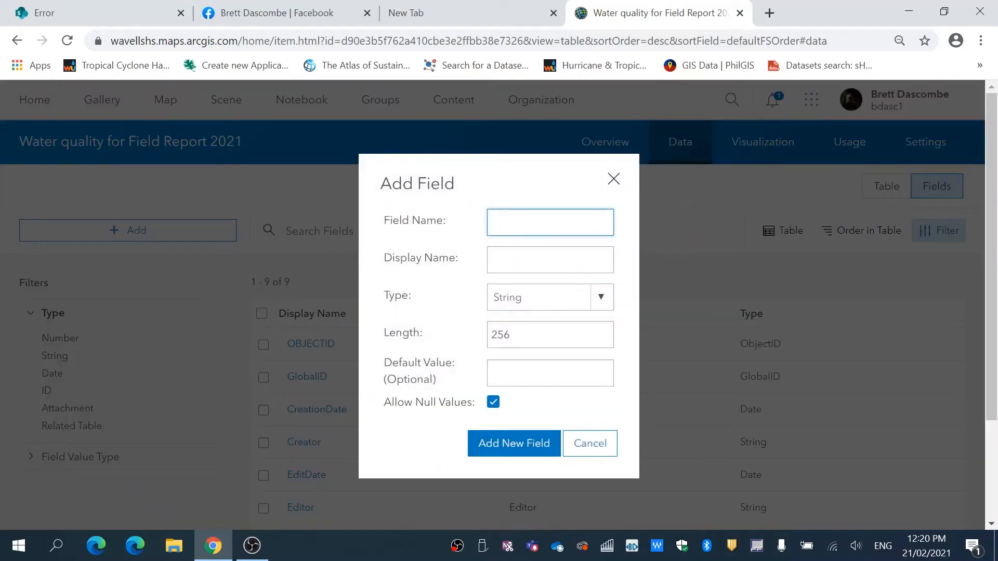
type("Water TTemperature")
left_click(512, 259)
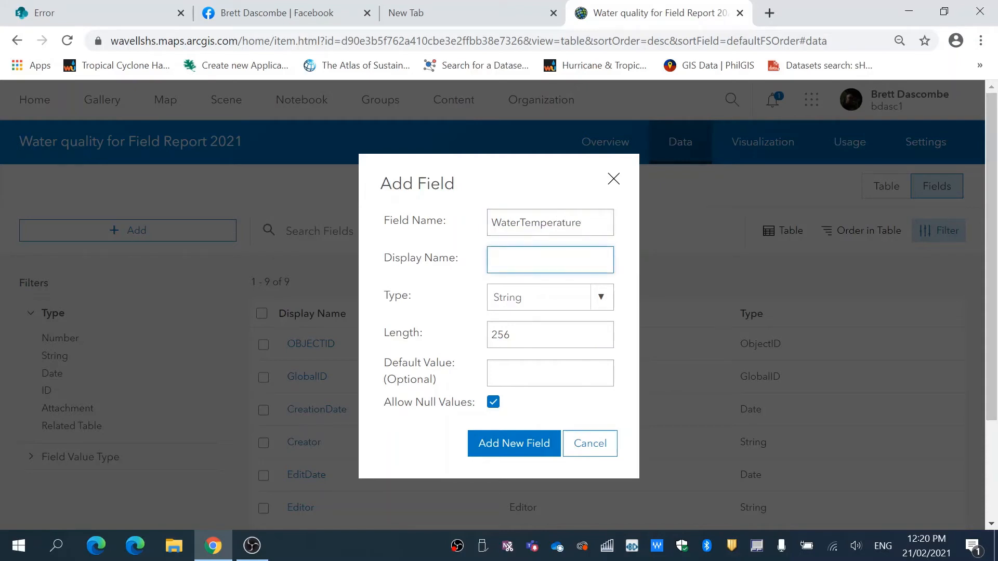
type("Water Temperati")
type("re")
left_click(603, 304)
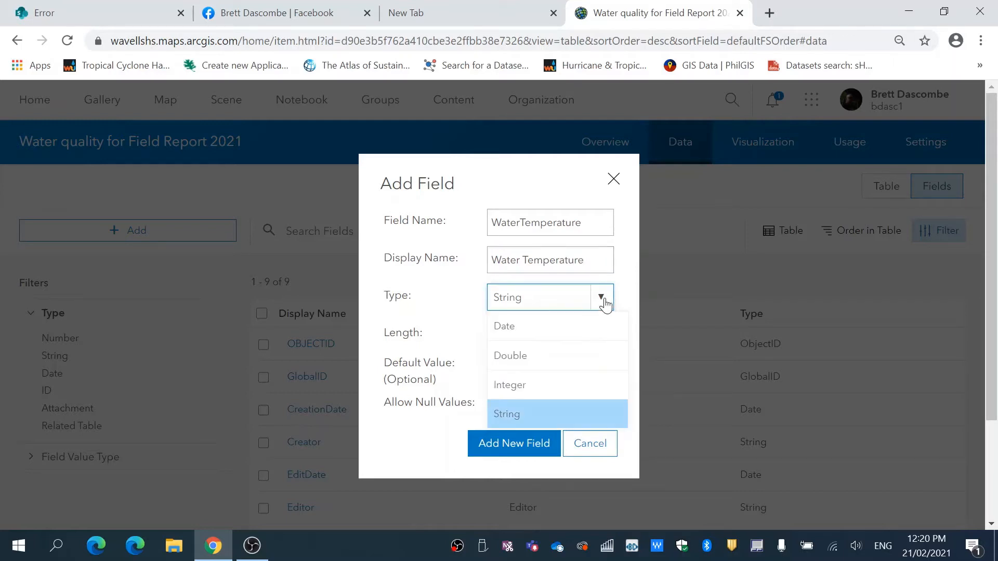
left_click(559, 359)
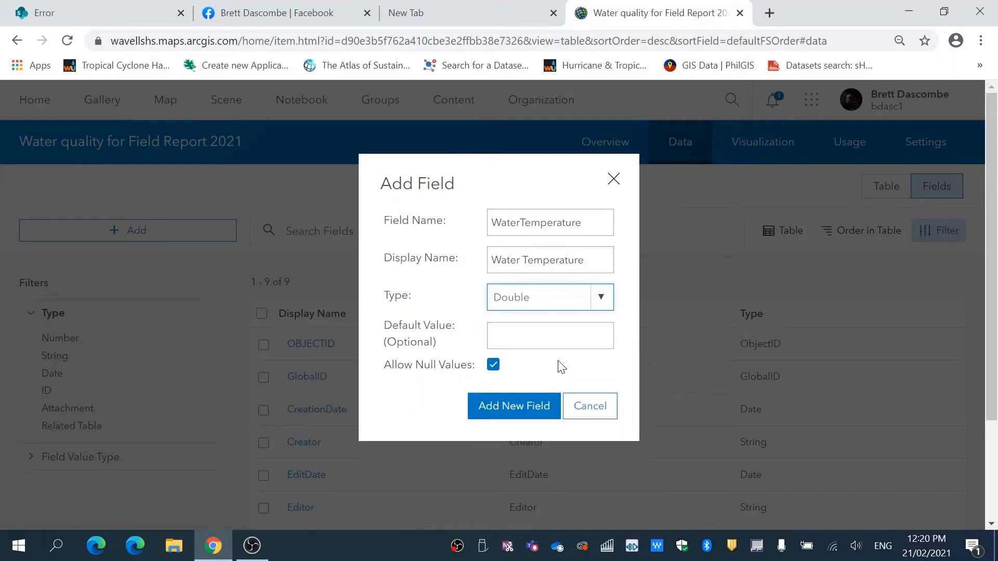
left_click(601, 298)
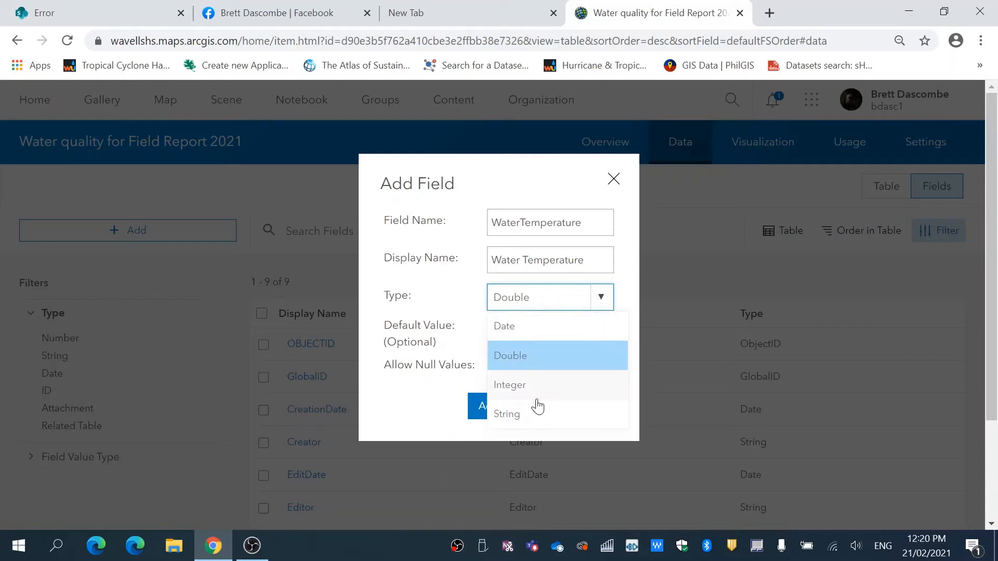
left_click(602, 306)
left_click(516, 409)
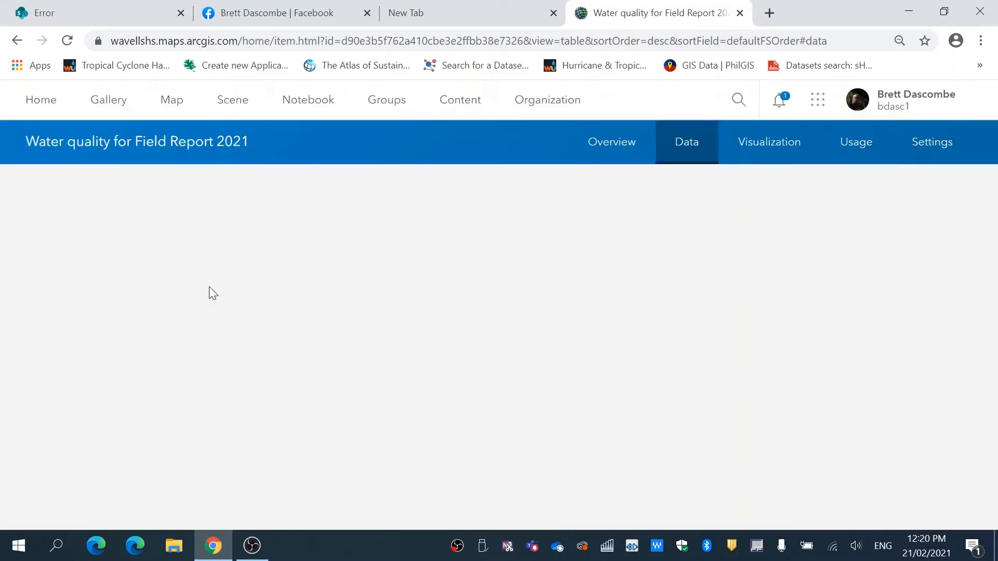
Add an Integer field with field name ecoli_Level and display name ecoli.
left_click(151, 233)
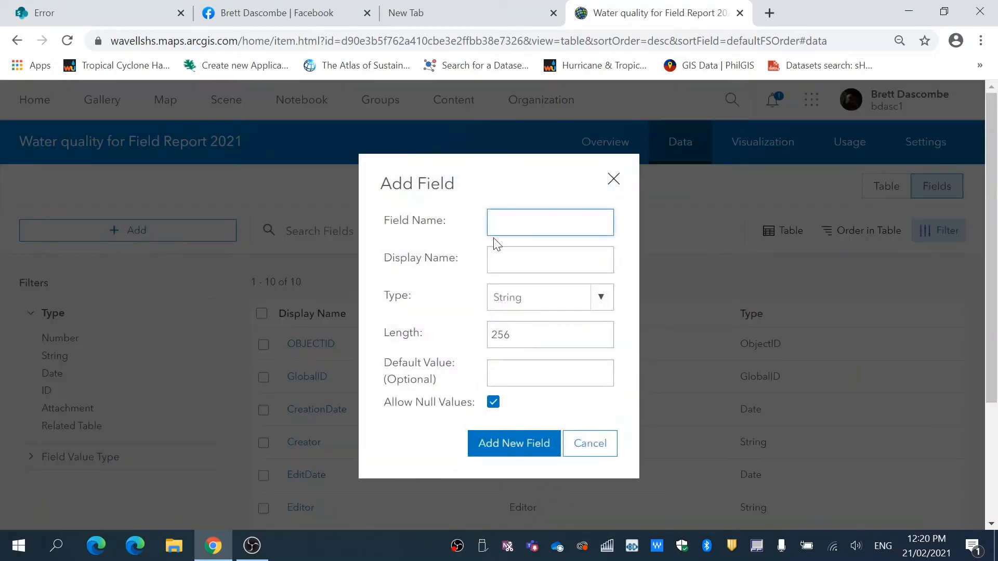
type("ecoli_Level")
key("Tab")
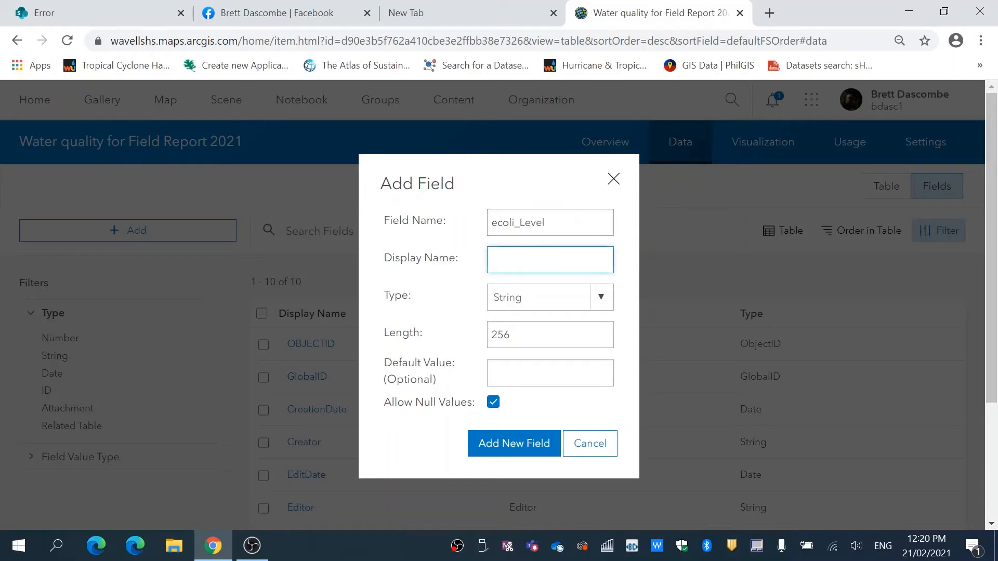
type("Ecoli")
left_click(602, 299)
left_click(543, 386)
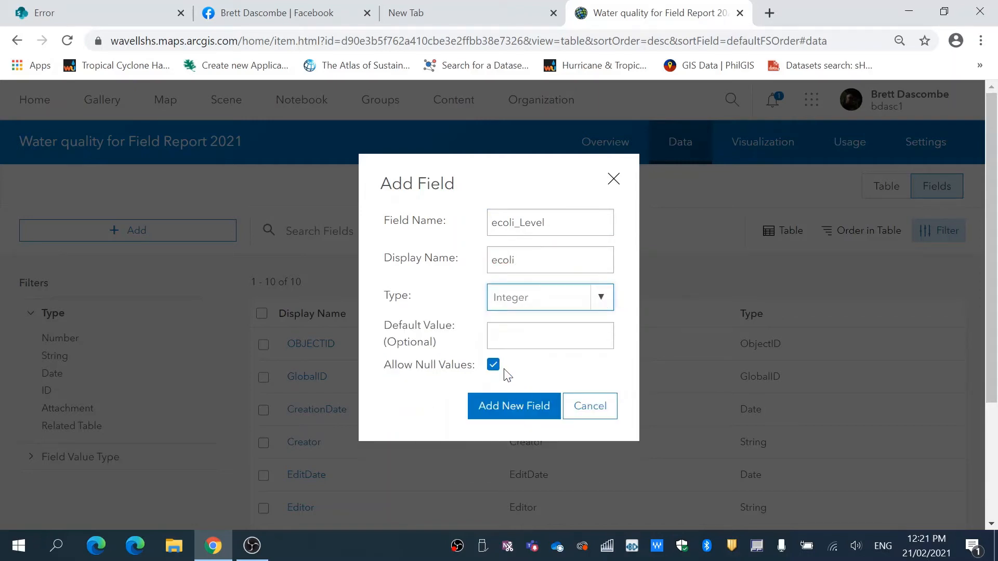
left_click(504, 409)
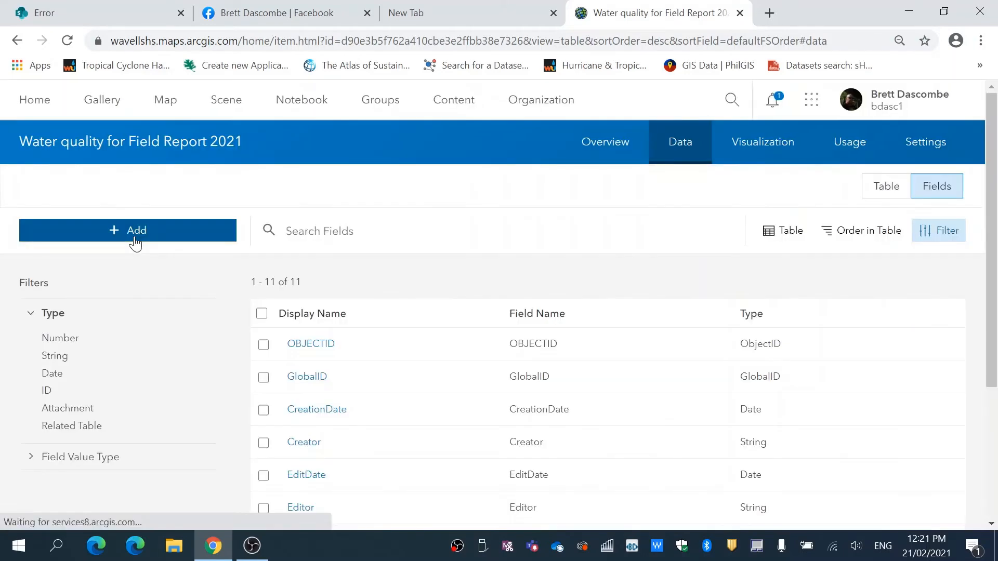
Add an Integer field with field name DissolvedOxygen and display name Dissolved Oxygen.
left_click(134, 235)
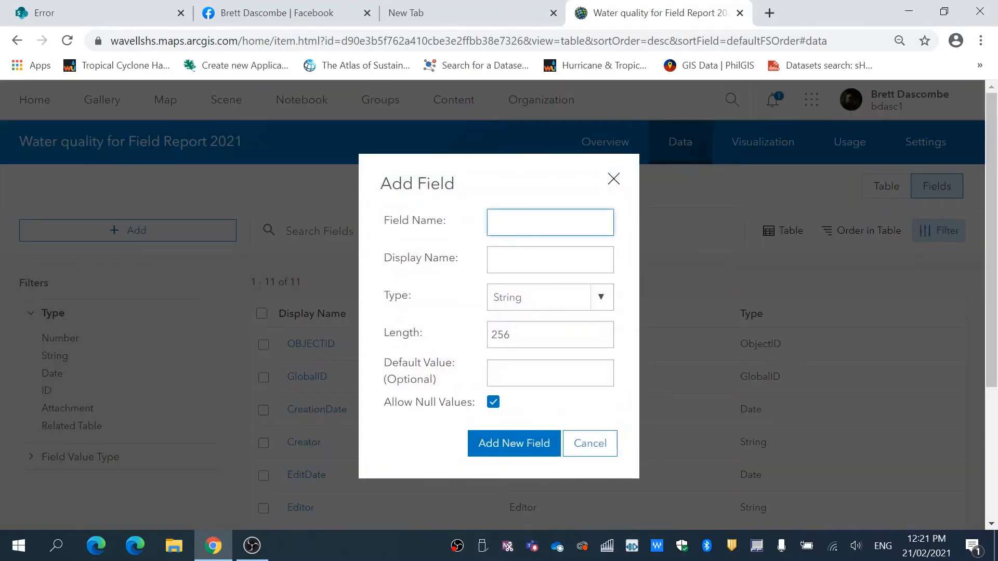
type("Dissole")
key("BackSpace")
type("ved")
type("O")
type("xygen")
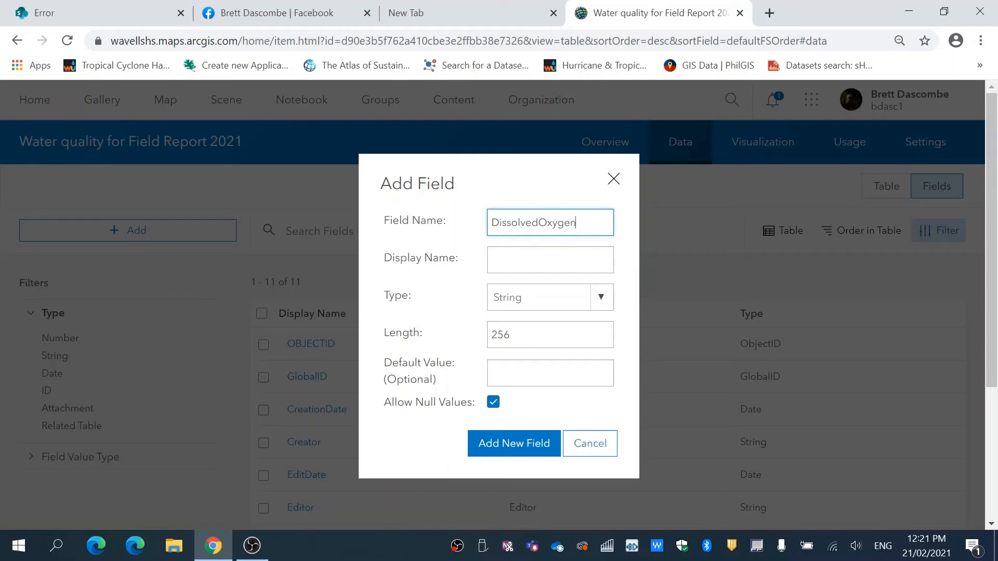
left_click(525, 250)
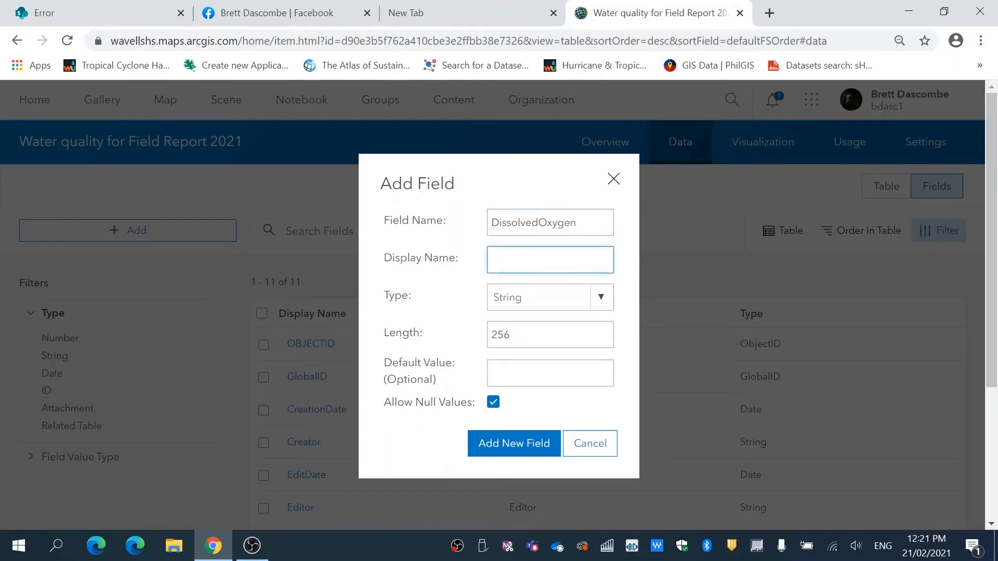
type("Dissol")
type("ve")
type("d ")
type("O")
type("xygen")
left_click(601, 299)
left_click(550, 389)
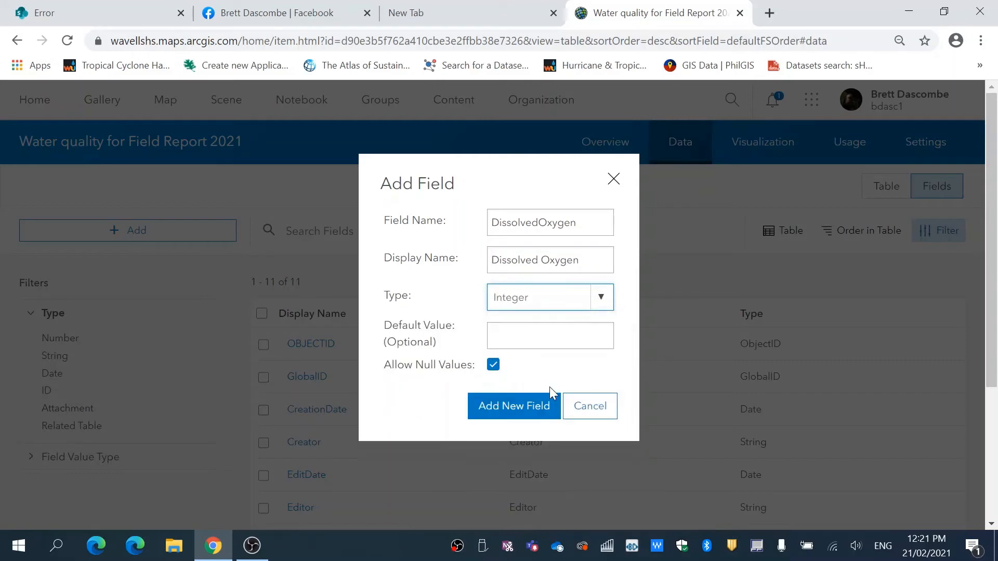
left_click(526, 414)
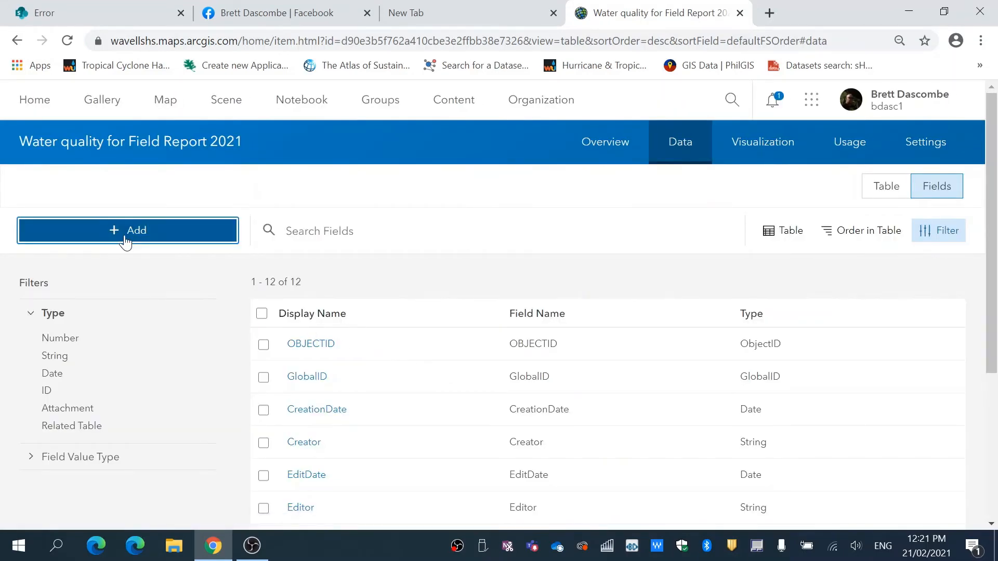
Add an Integer field with field name Phosphate_Level and display name Phosphate Level.
left_click(135, 234)
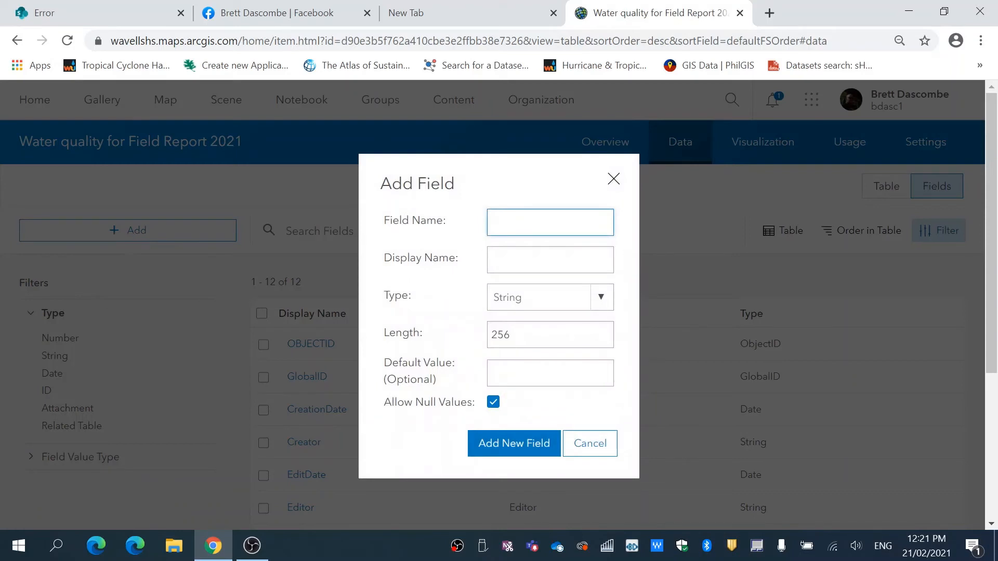
type("Phosphate_Level")
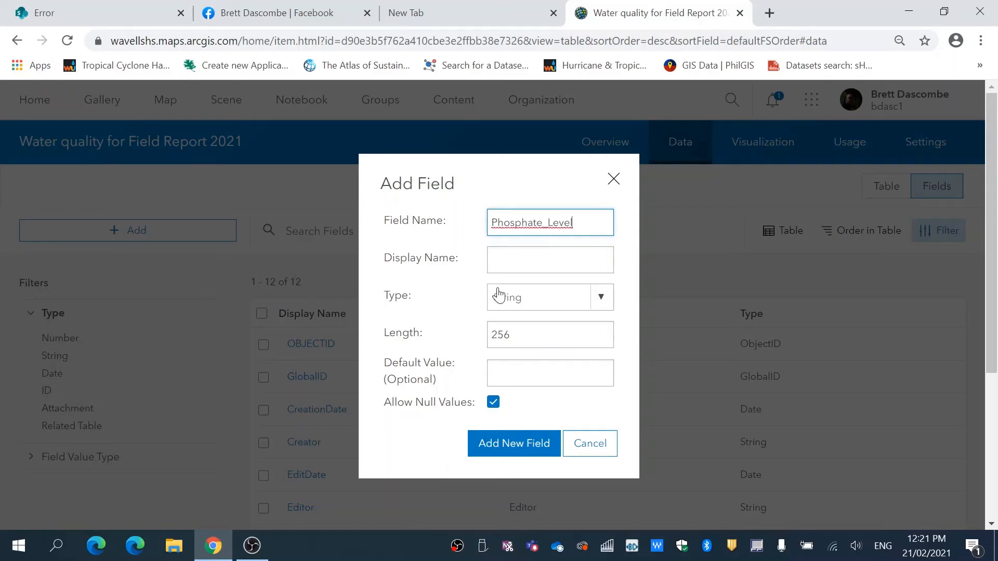
left_click(507, 264)
type("P")
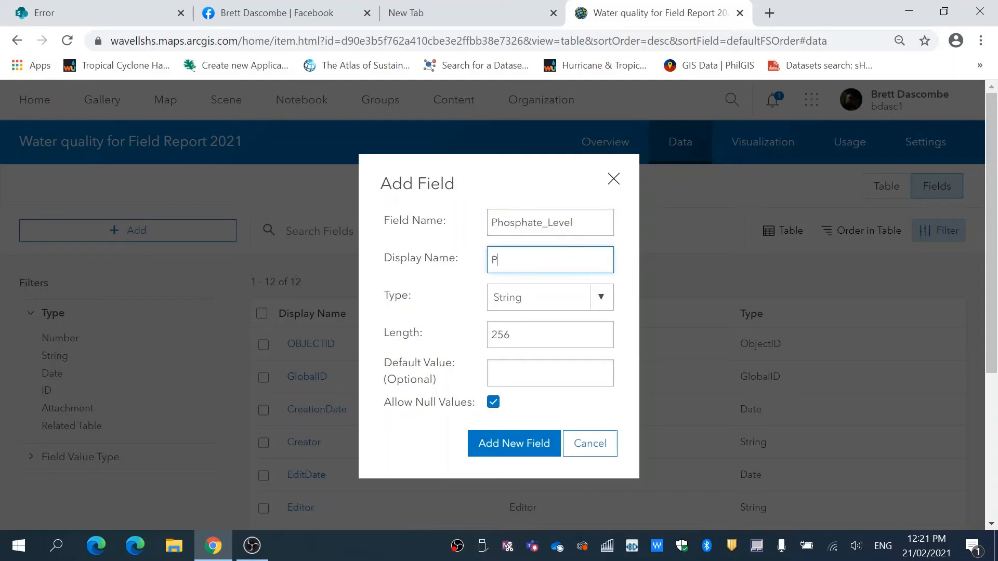
type("hosphate Level")
left_click(594, 301)
left_click(541, 389)
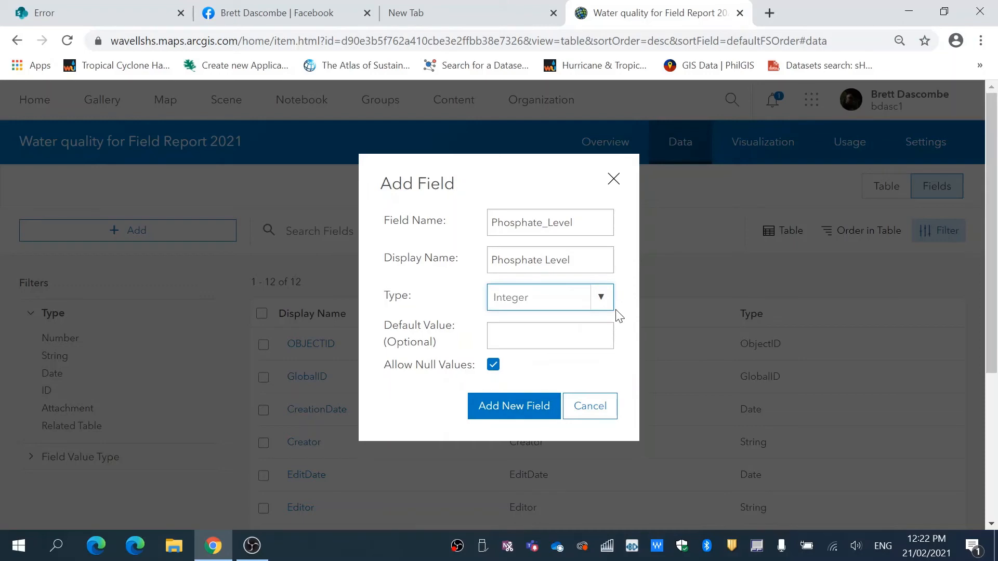
left_click(526, 396)
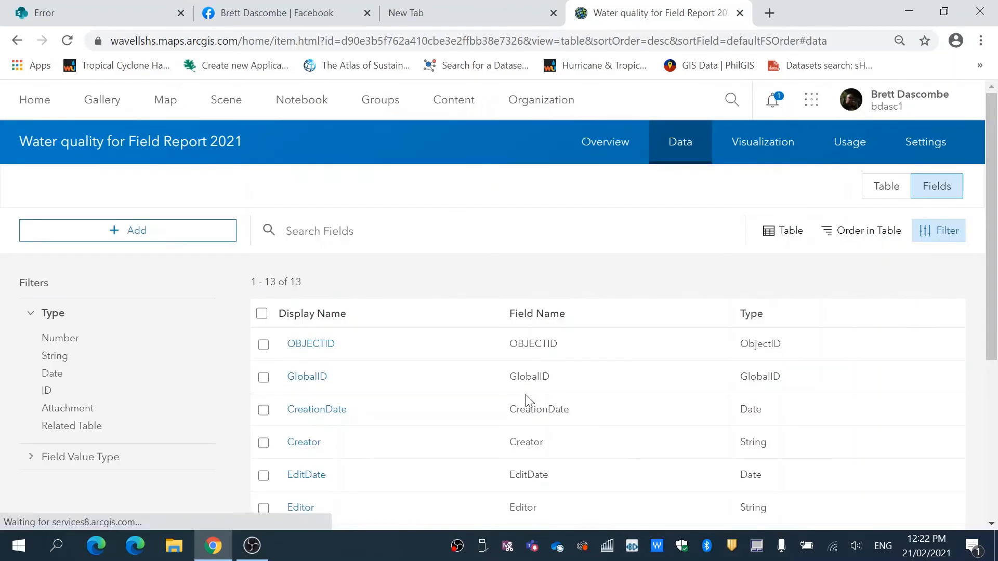
Check the attribute table and the point layer's attachment setting, then open the Water Quality Field Report 2021 layer in Map Viewer.
left_click(890, 197)
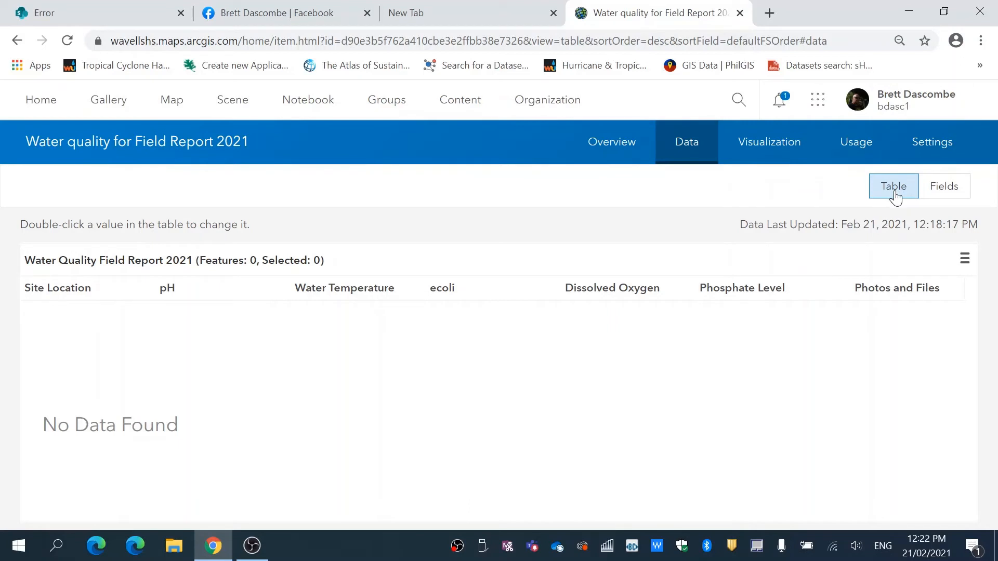
left_click(612, 152)
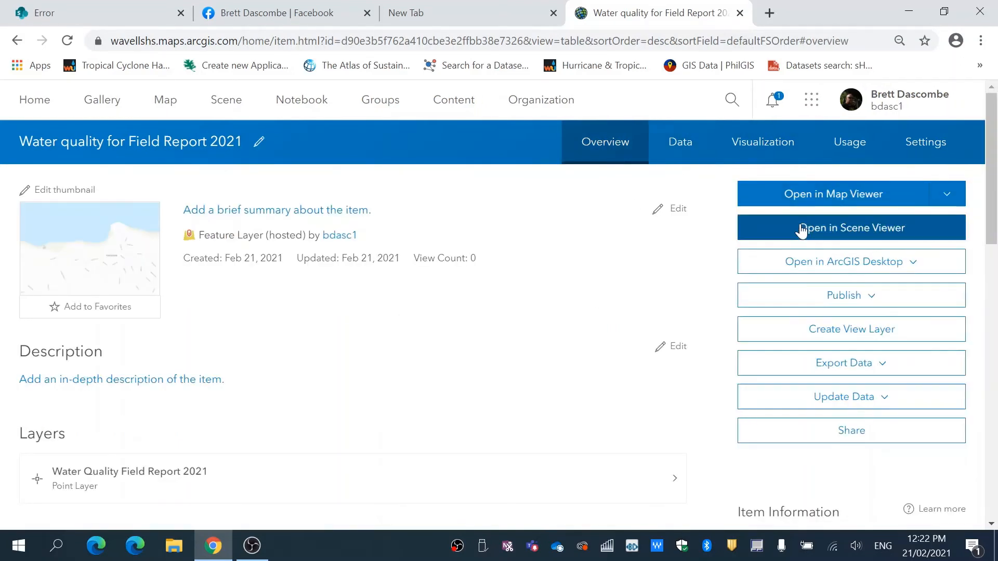
left_click(147, 489)
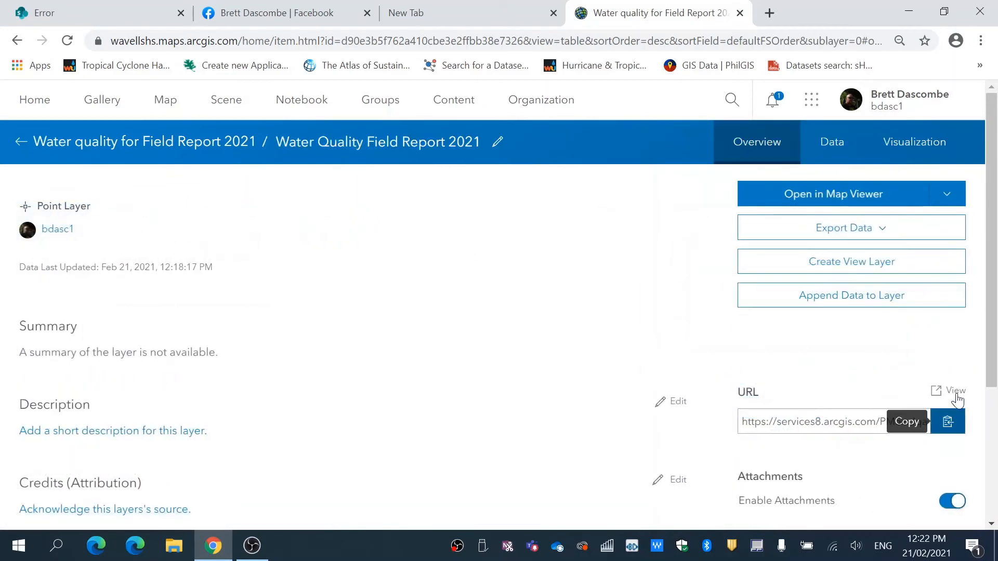
scroll(994, 235, "down", 1)
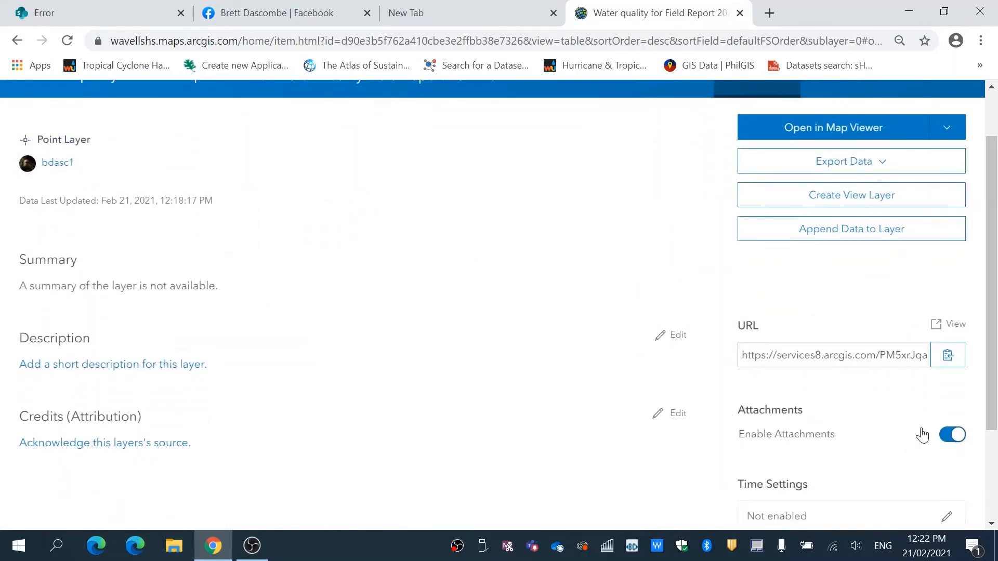
scroll(995, 411, "up", 1)
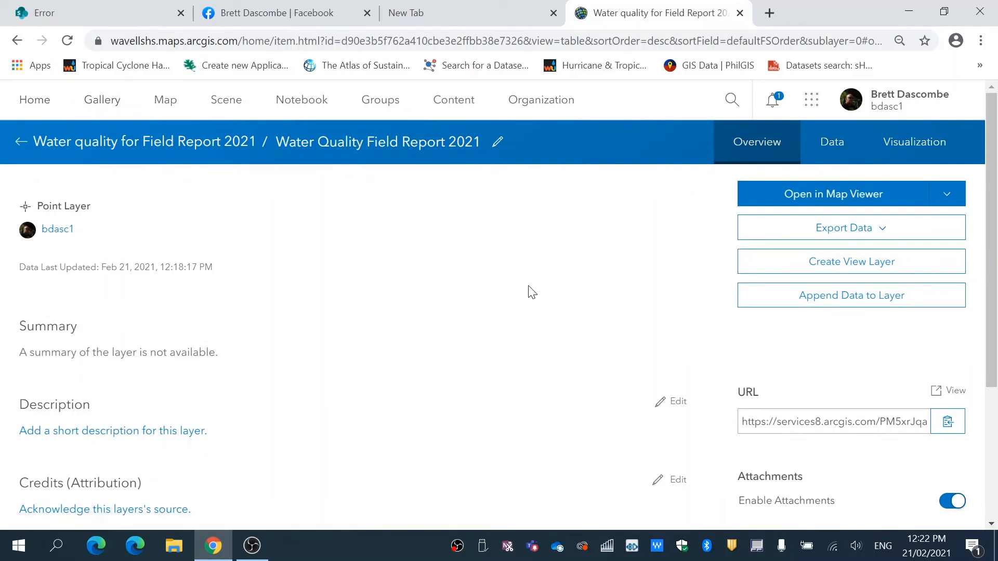
left_click(818, 202)
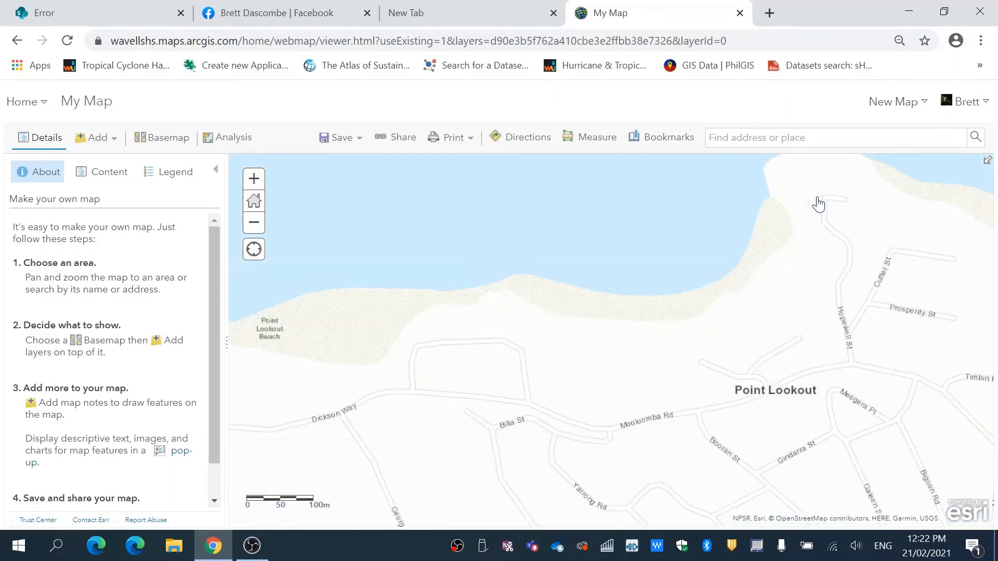
Show the map's contents and change the basemap to Imagery with Labels.
left_click(108, 176)
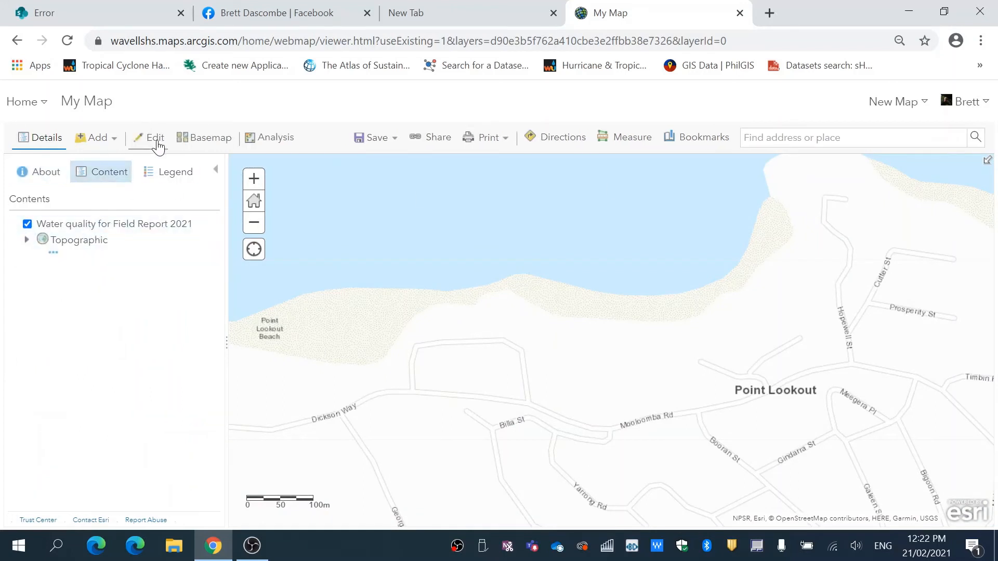
left_click(197, 147)
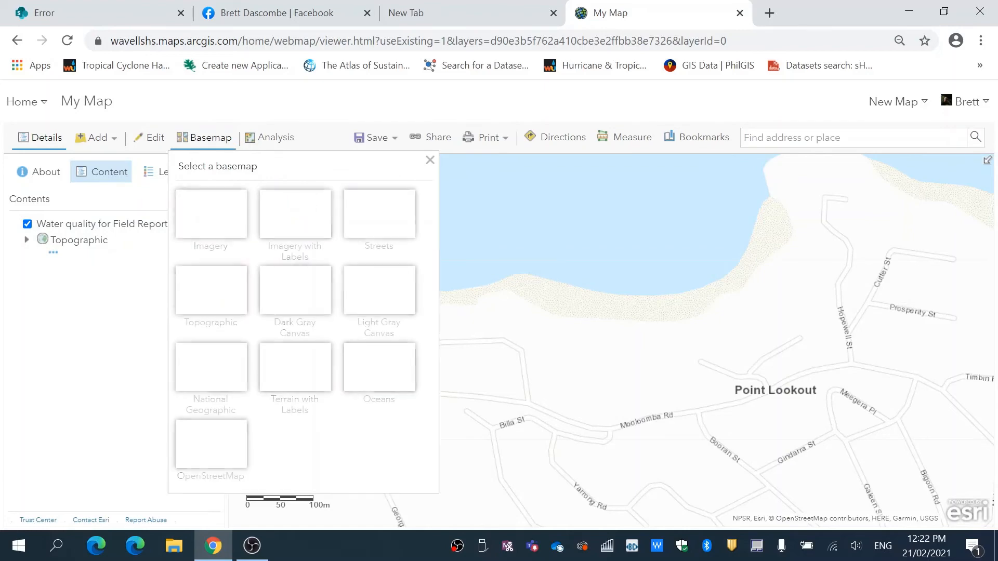
left_click(275, 227)
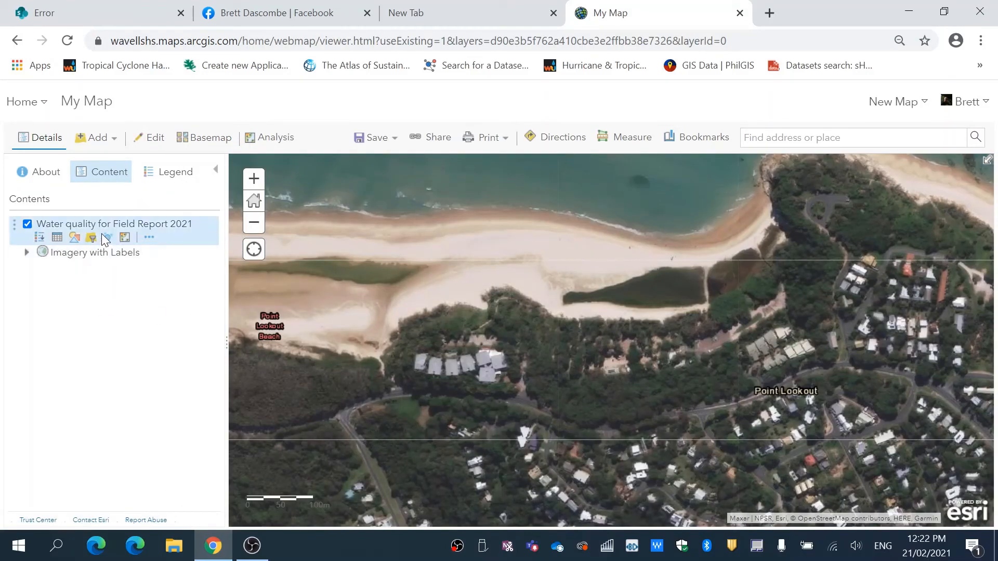
Style the water quality layer by the Site Location attribute and look through the other available attributes.
left_click(75, 239)
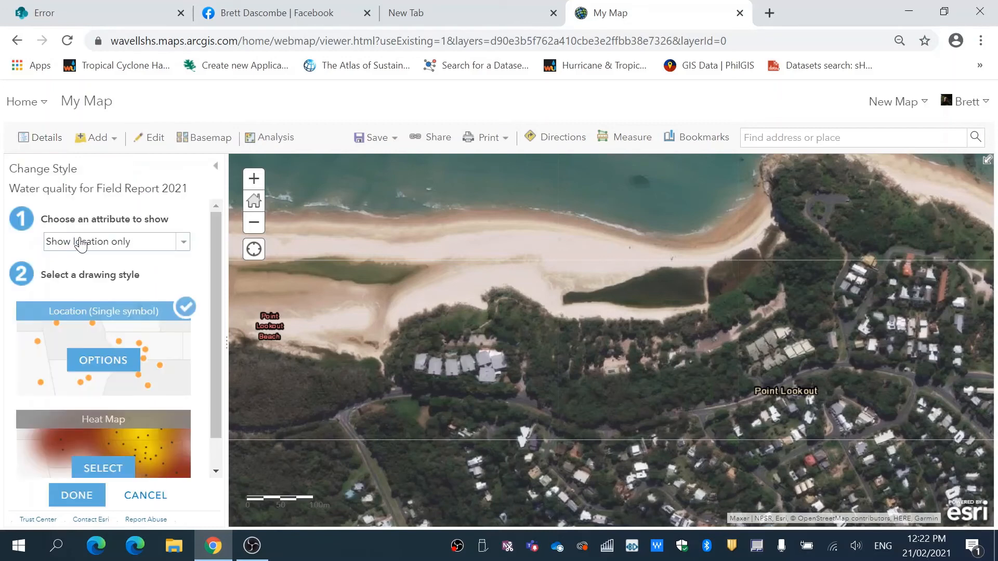
left_click(183, 245)
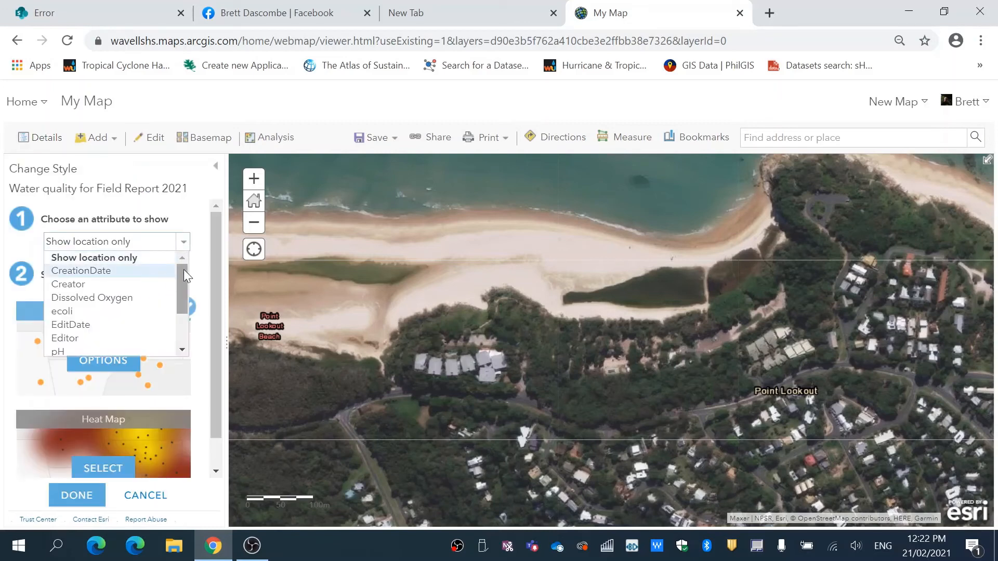
left_click_drag(182, 271, 183, 312)
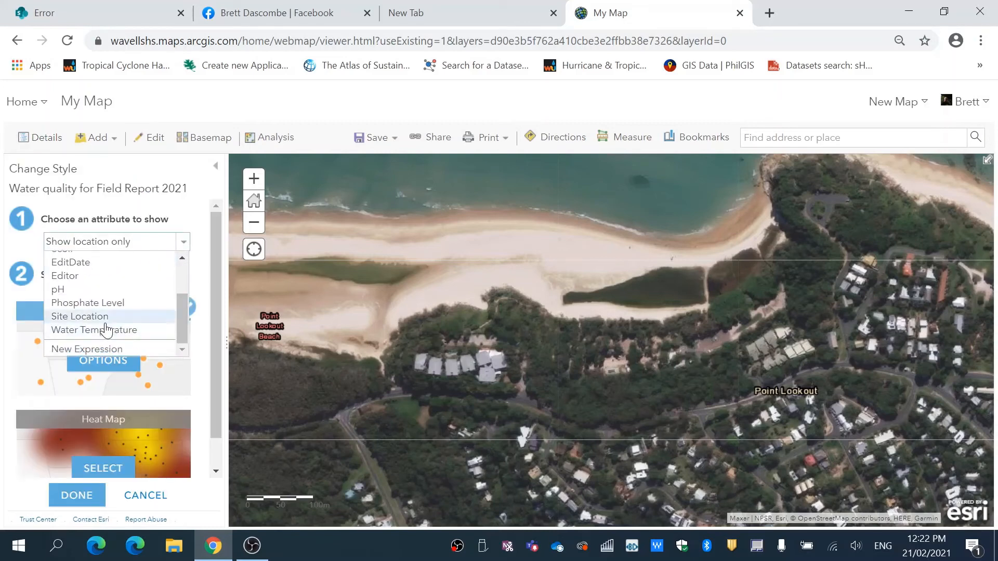
left_click(106, 321)
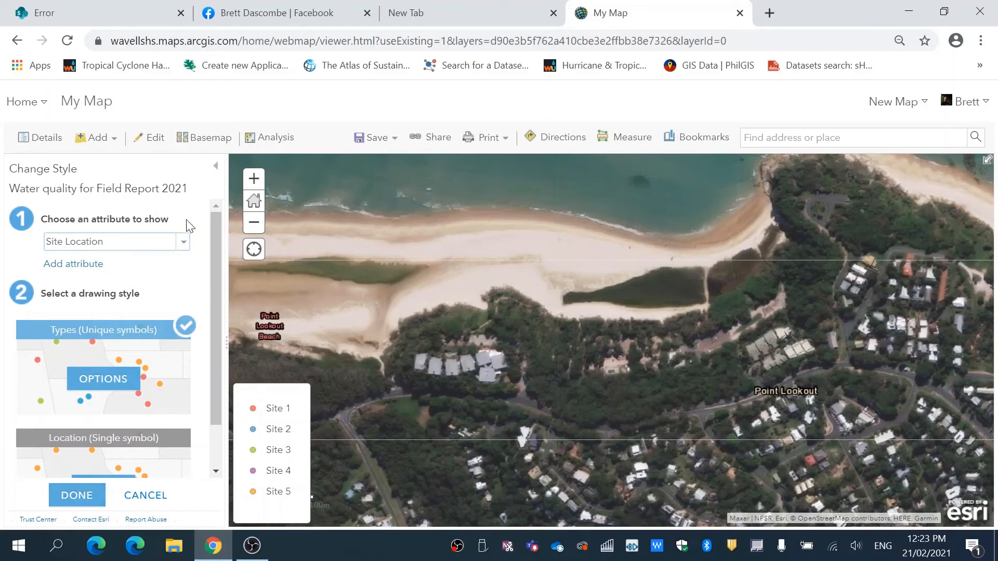
left_click(183, 242)
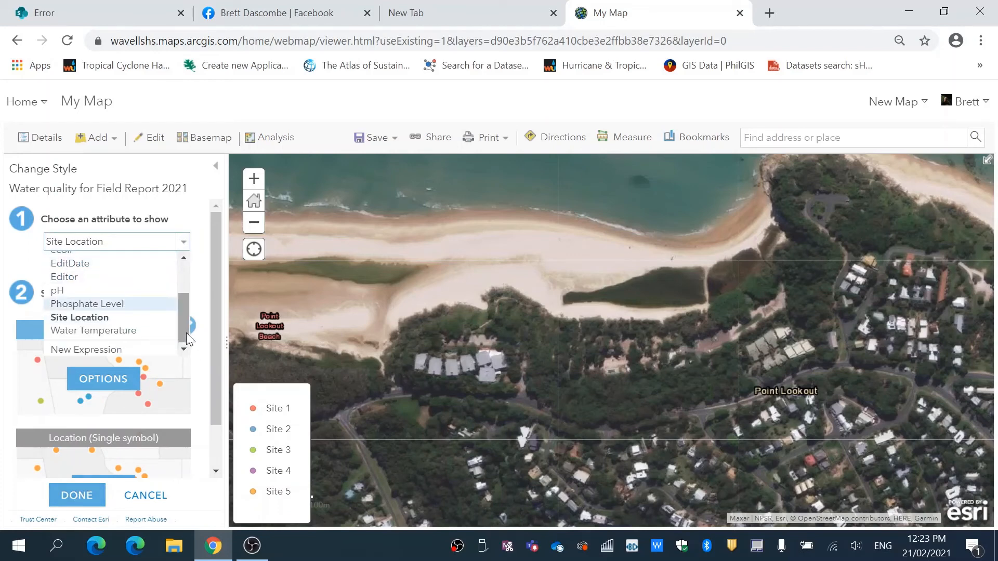
left_click_drag(187, 326, 189, 280)
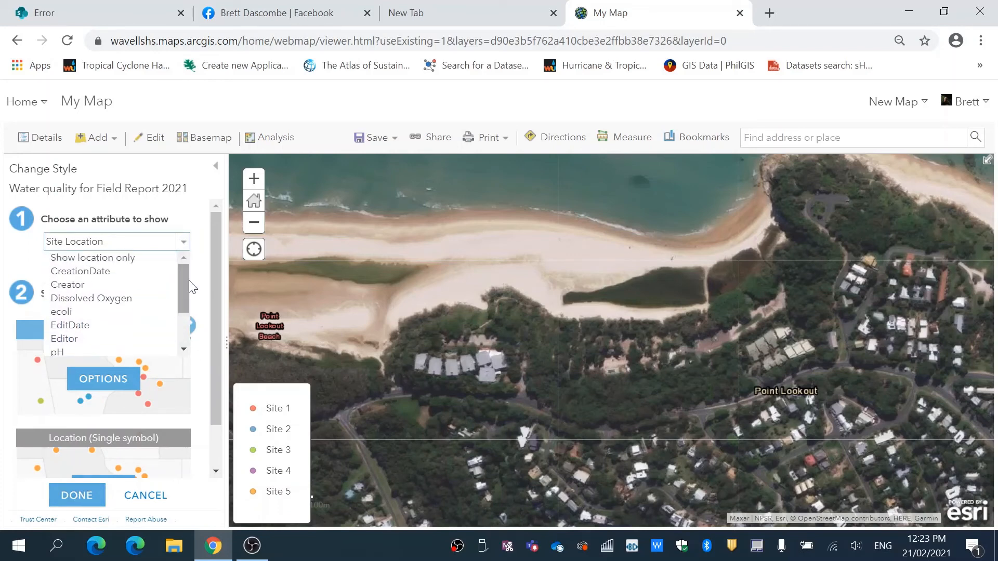
Start saving the map as a new item with the title Water Quality for Field Report 2021.
left_click(387, 138)
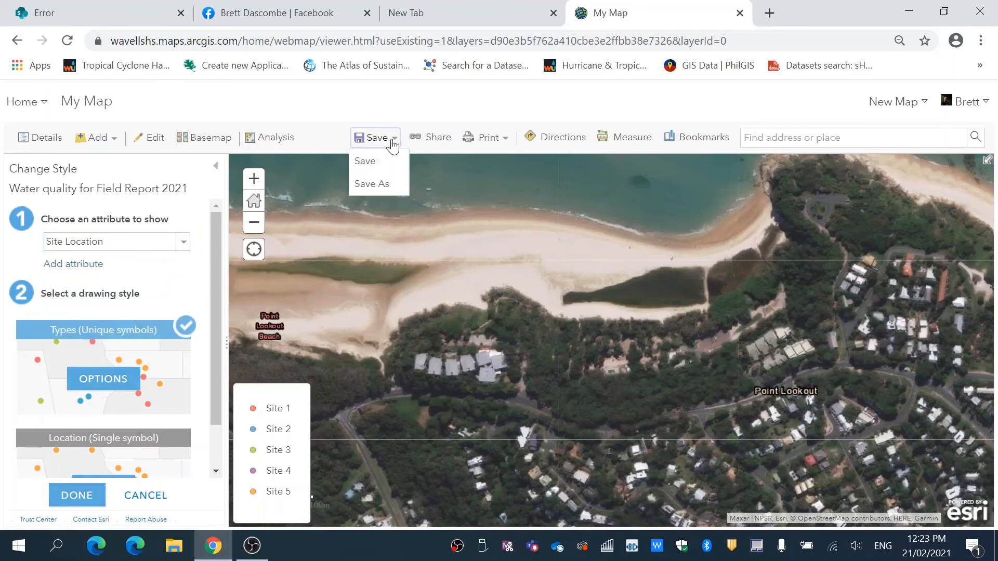
left_click(373, 185)
left_click(451, 275)
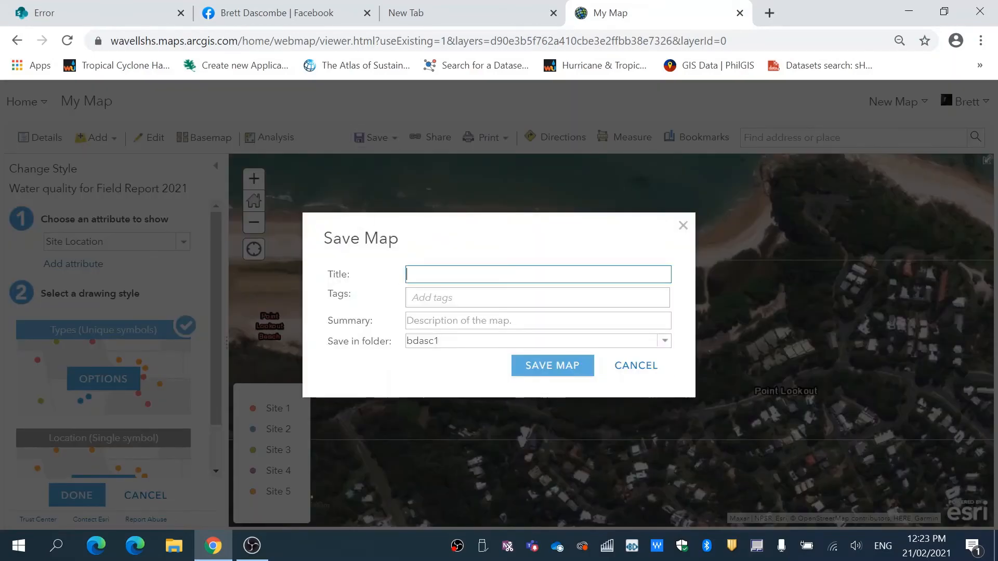
type("Water Quality for Field Report 2021")
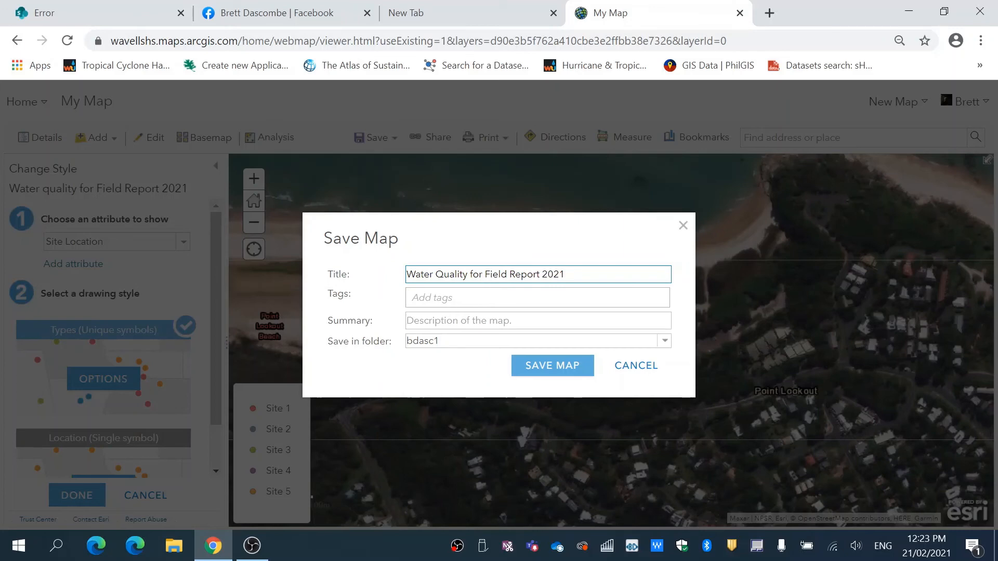
Add the existing tag Cylinder Beach to the map being saved.
key("Tab")
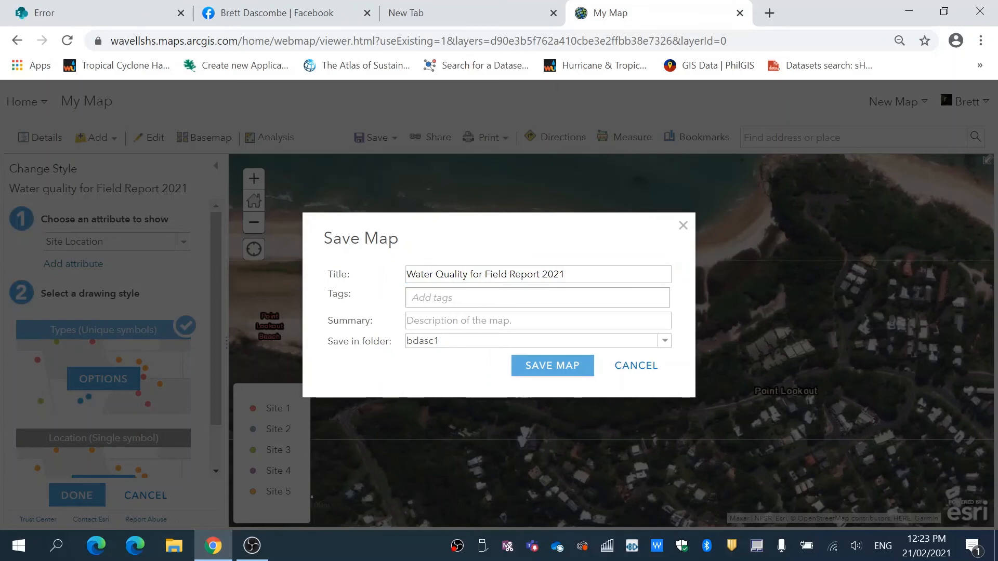
type("Cylond")
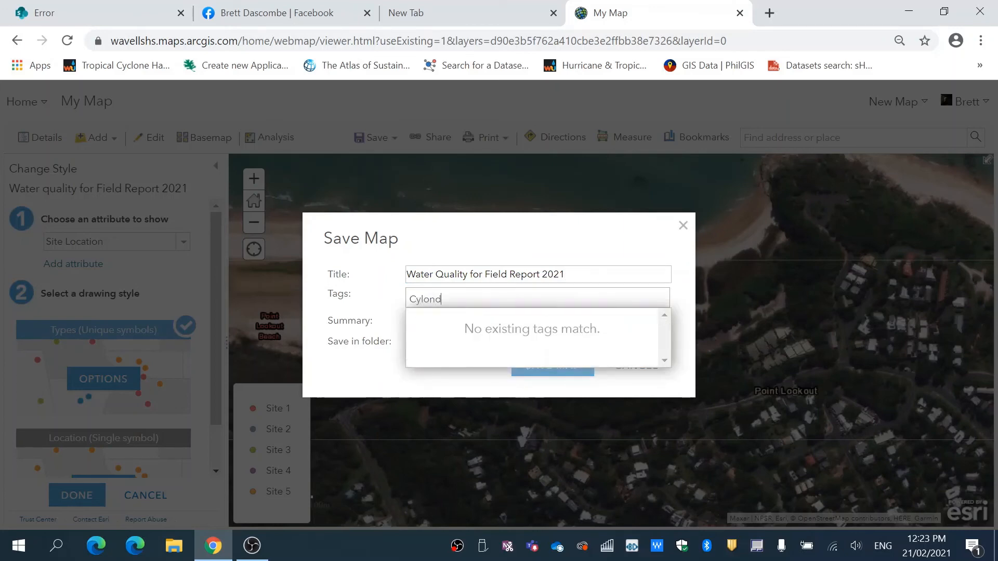
key("BackSpace")
key("BackSpace")
key("BackSpace")
key("BackSpace")
key("BackSpace")
left_click(457, 317)
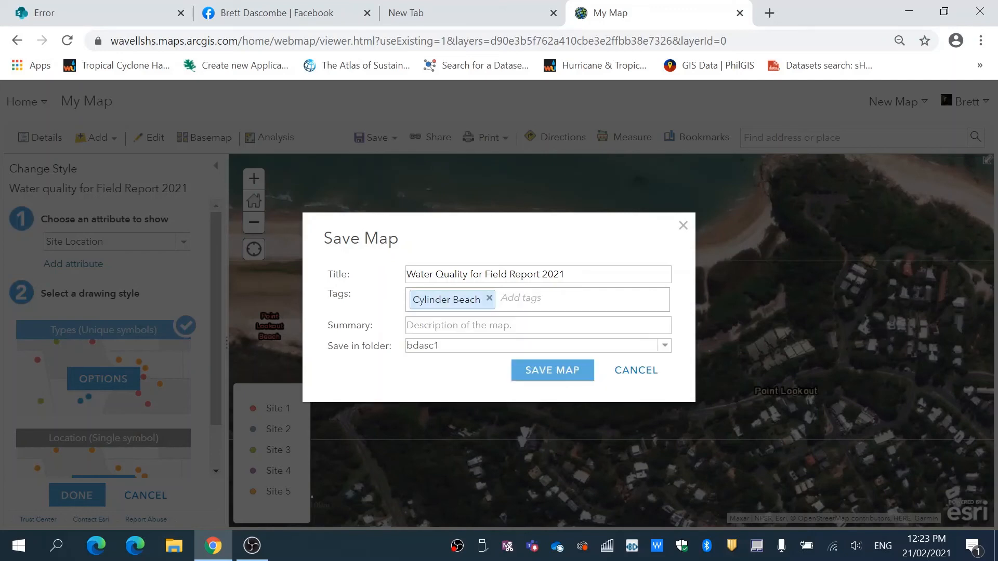
Finish saving the web map in the current folder and go to the list of owned content items.
left_click(551, 385)
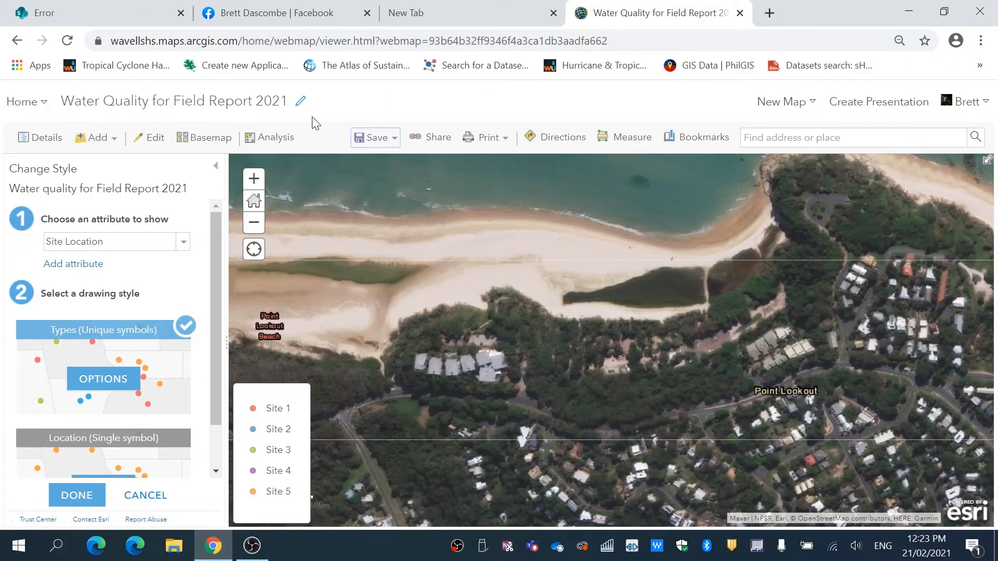
left_click(30, 104)
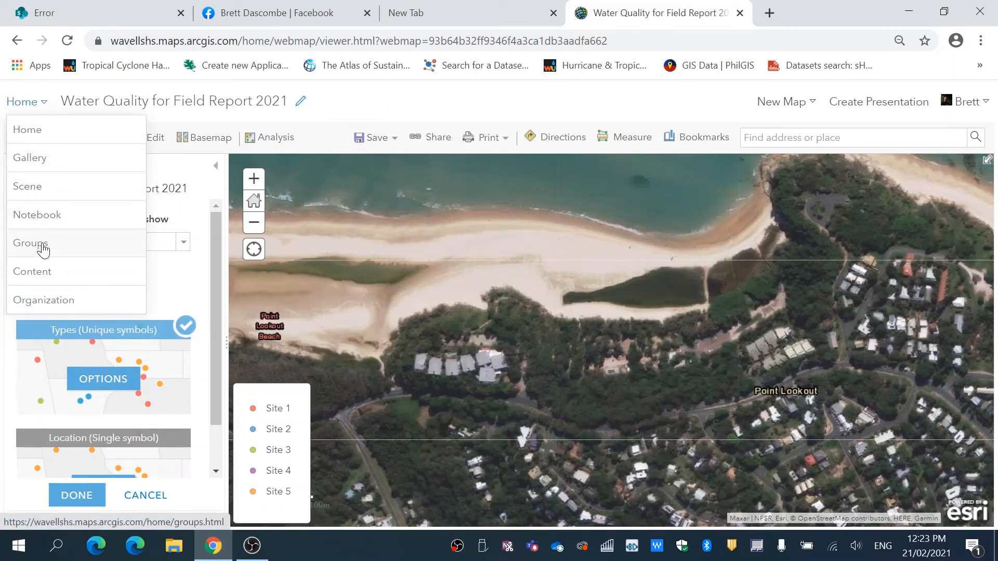
left_click(38, 285)
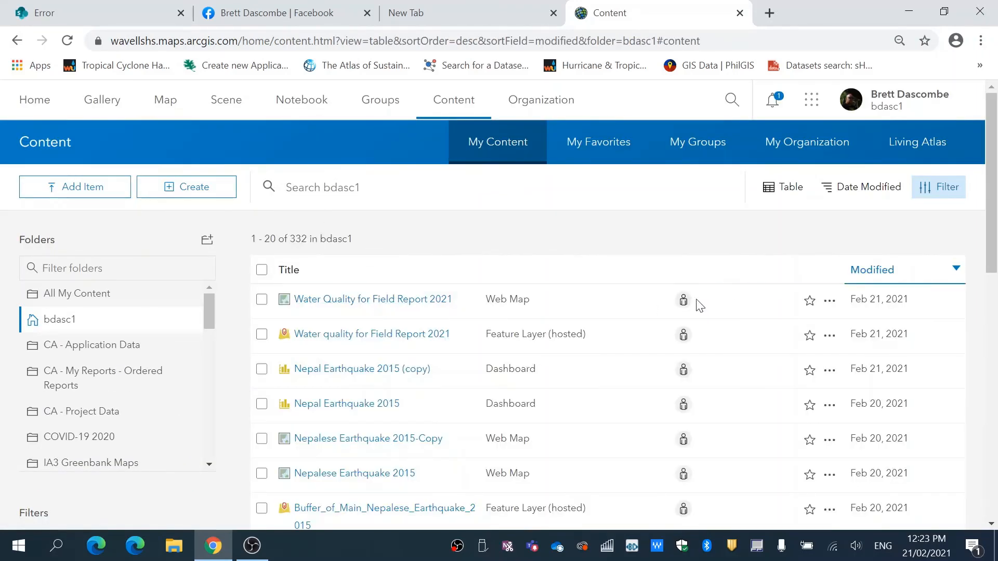
Share the Water Quality for Field Report 2021 web map with the Organization and the Wavell State High group, and synchronize its feature layer's sharing.
left_click(686, 301)
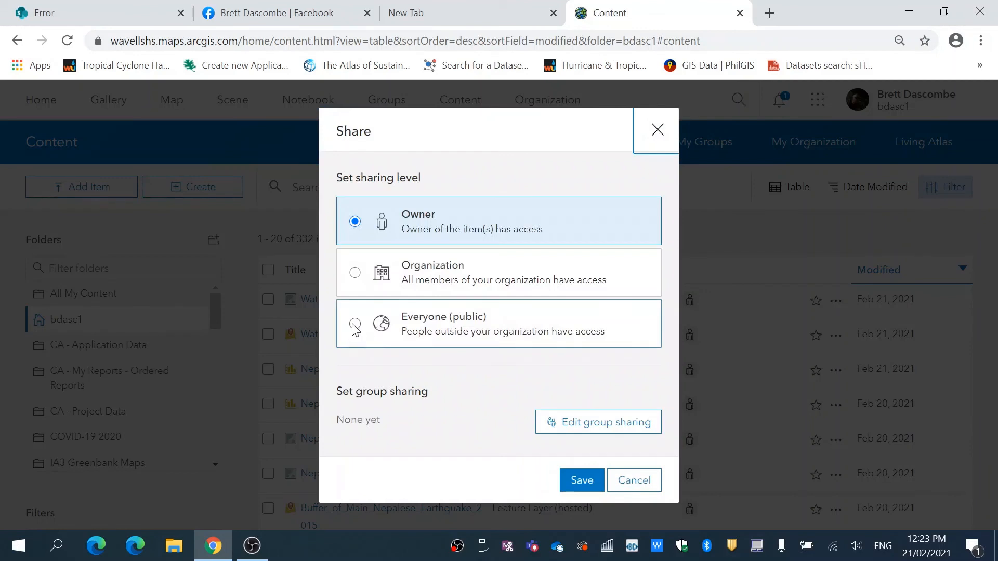
left_click(355, 273)
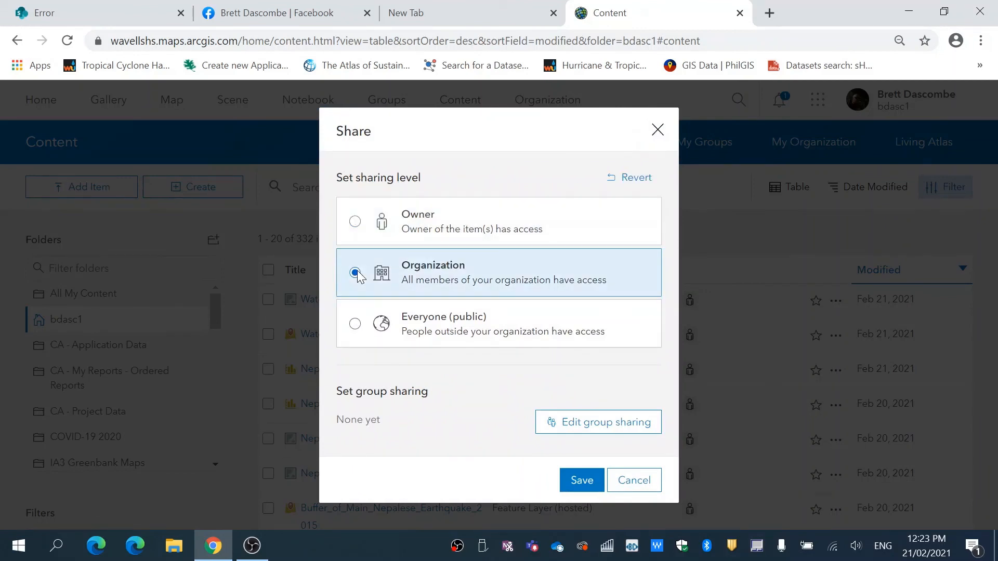
left_click(595, 421)
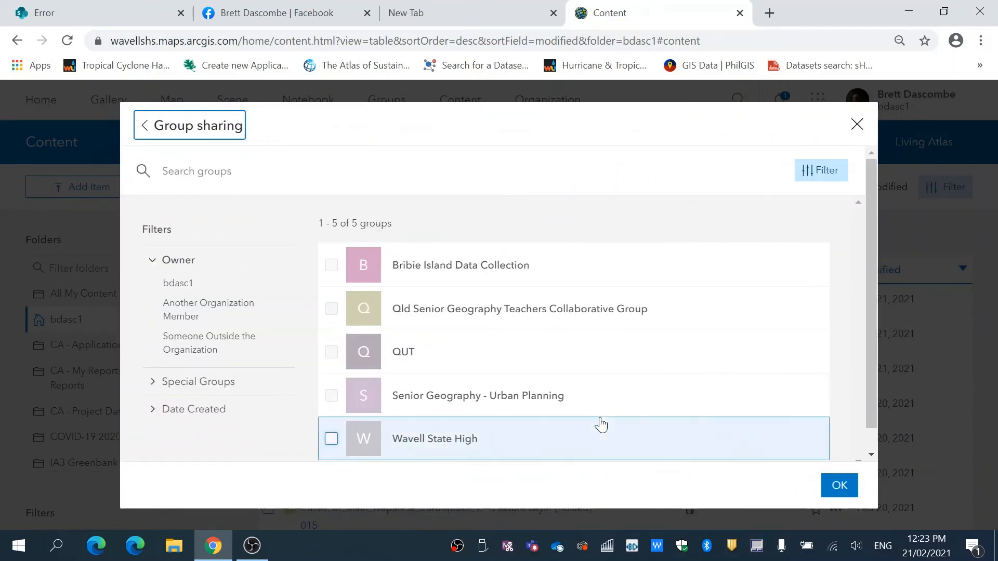
left_click(330, 440)
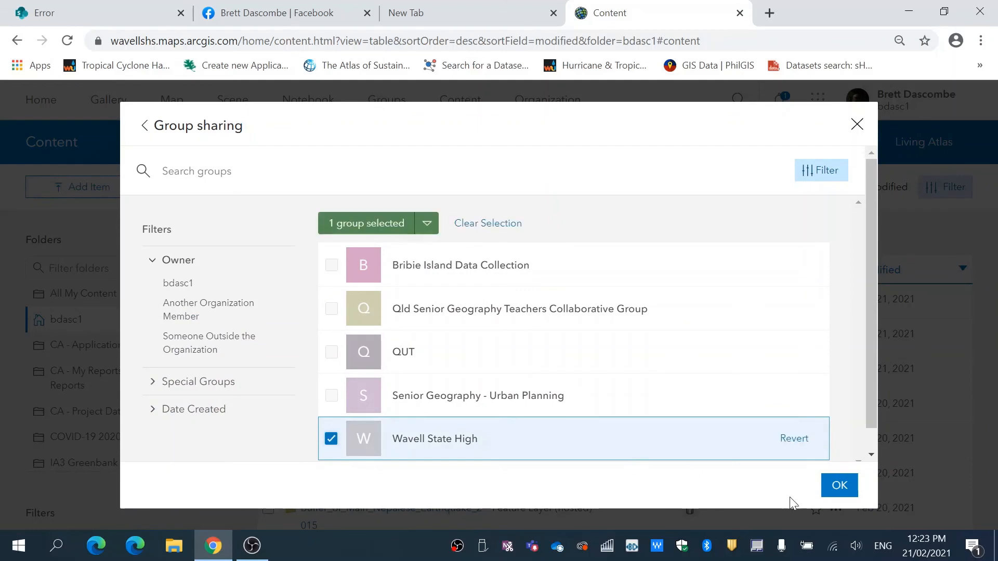
left_click(839, 486)
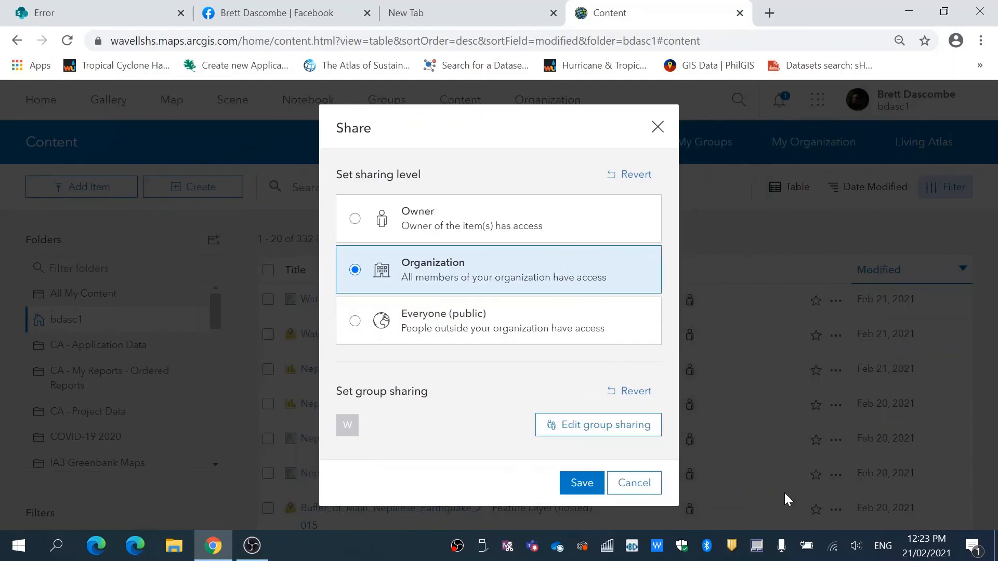
left_click(585, 487)
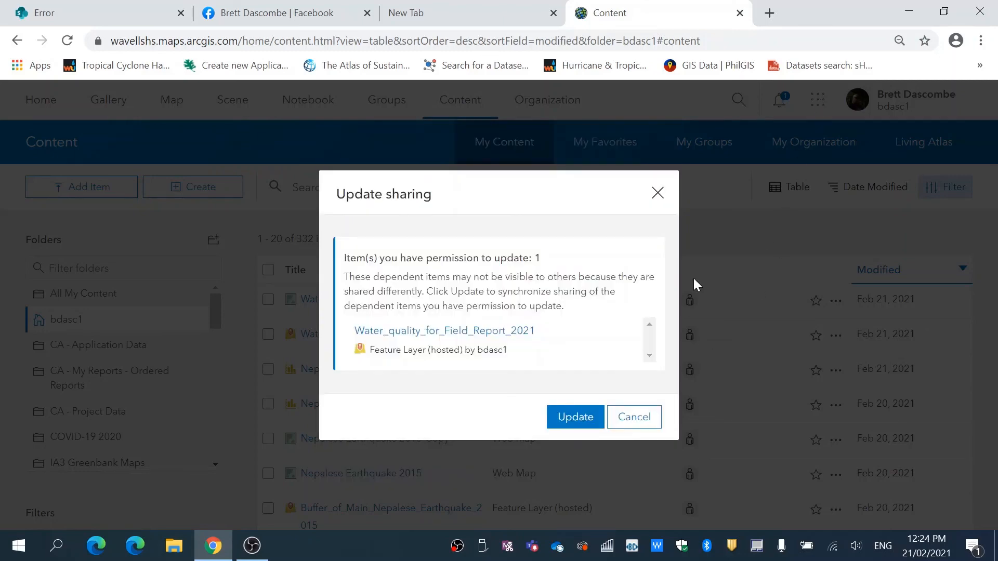
left_click(576, 422)
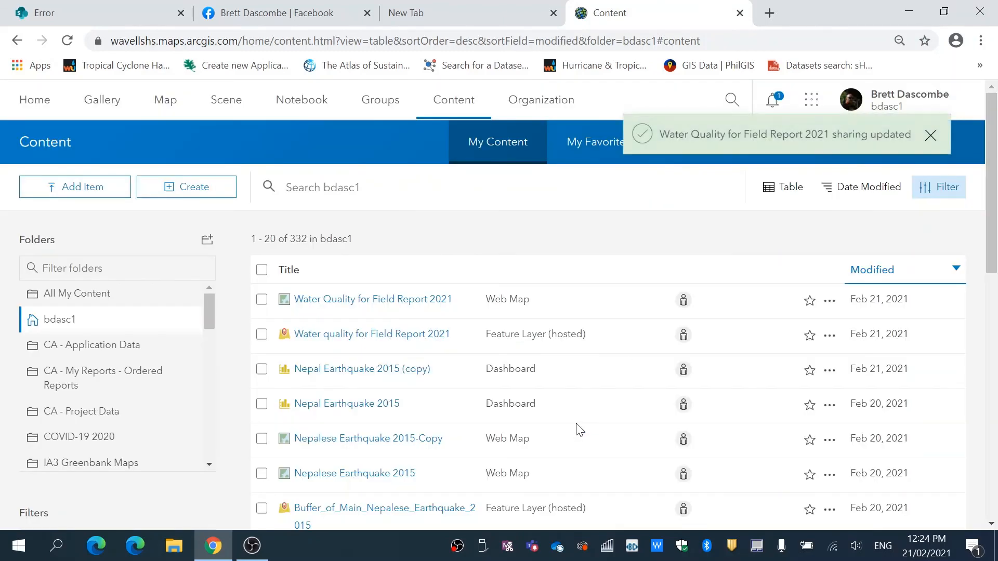
Switch to the ArcGIS Field Maps web app and open the Water Quality for Field Report 2021 map.
left_click(812, 100)
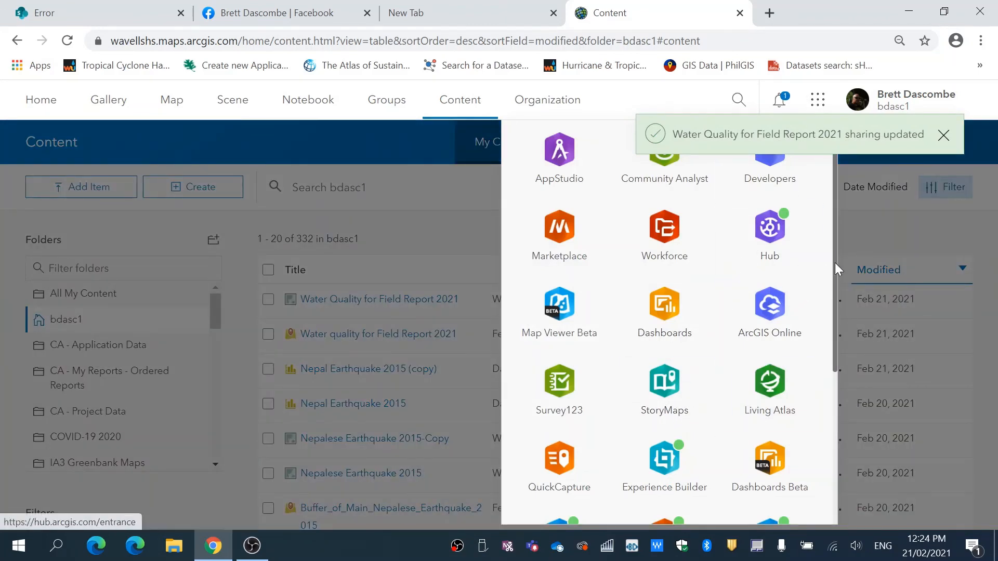
left_click_drag(837, 266, 840, 385)
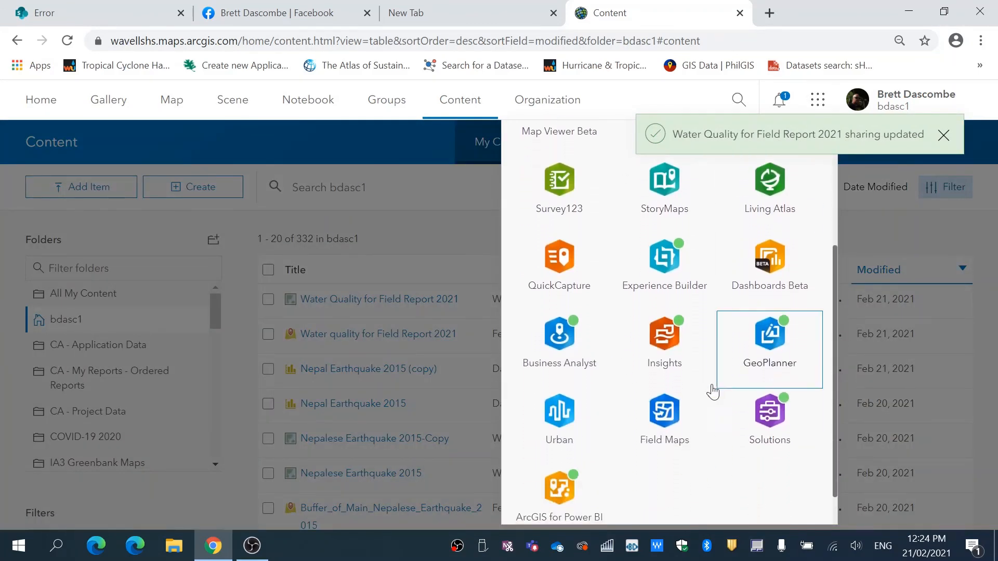
left_click(672, 409)
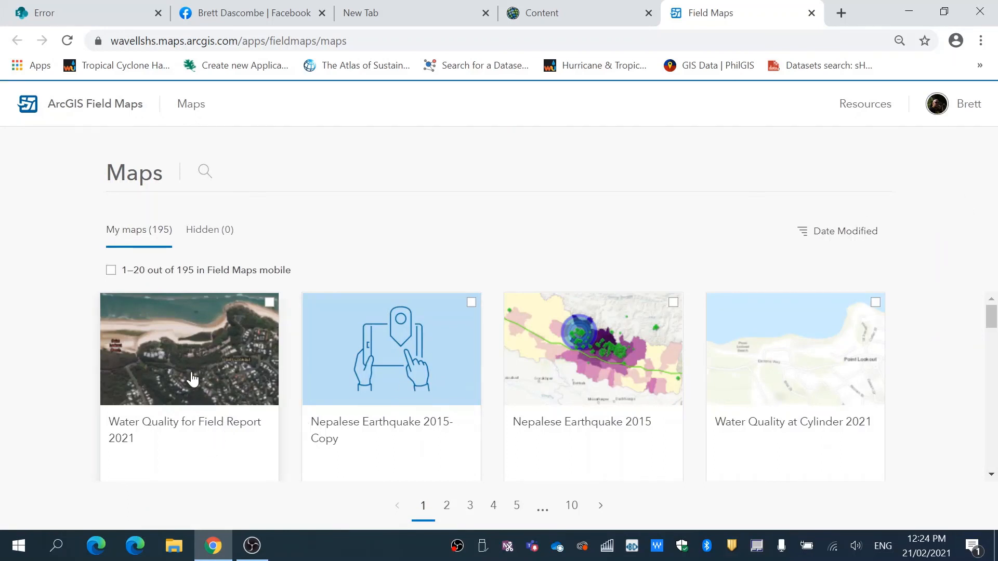
left_click(167, 430)
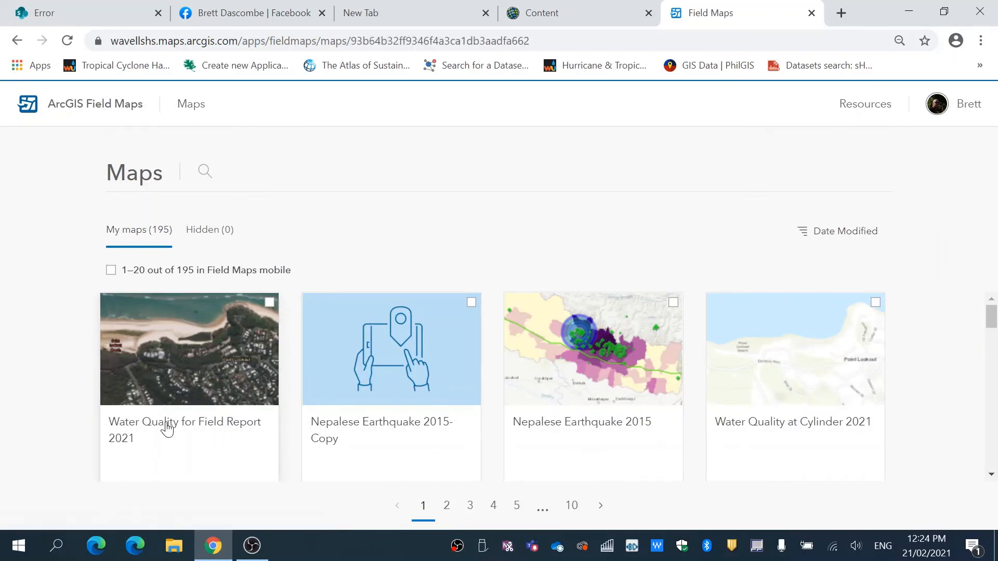